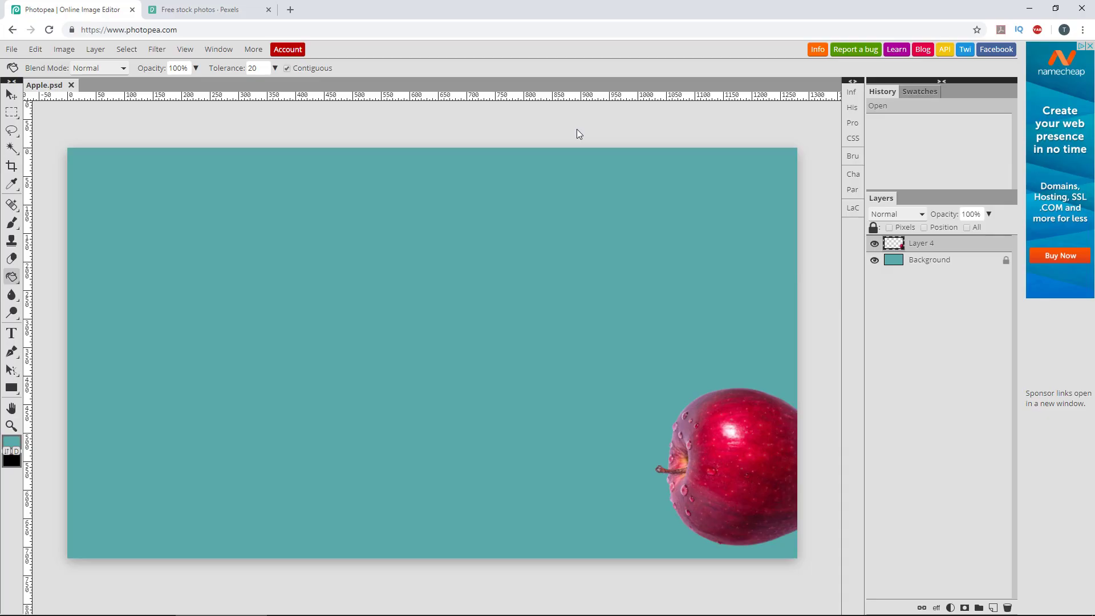
# Leave the Photopea Apple document and bring up the Pexels stock photo site.
pyautogui.click(236, 7)
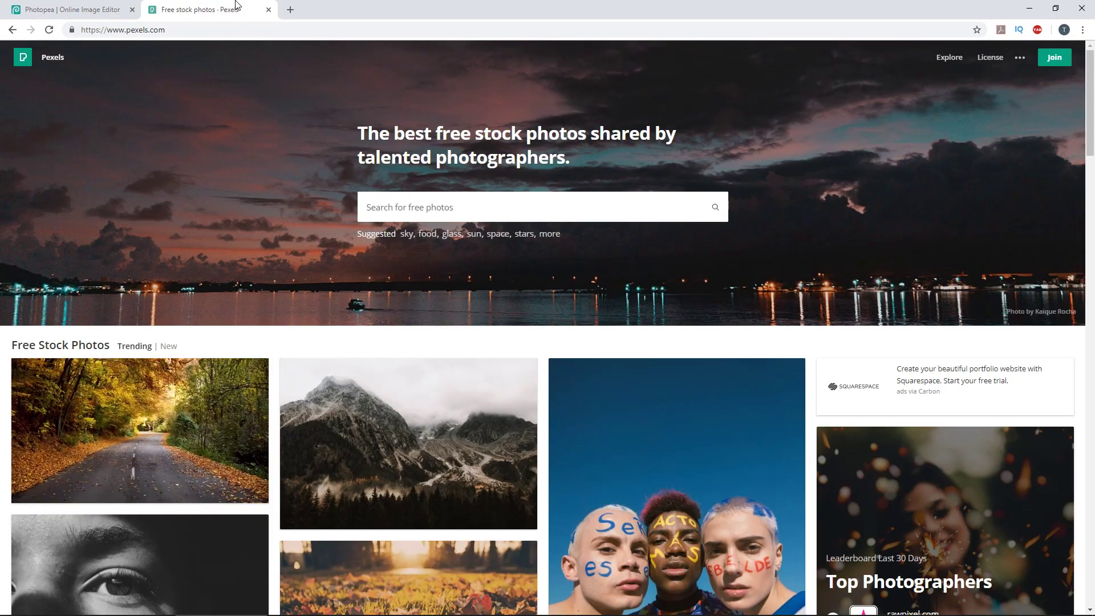
pyautogui.write('frui')
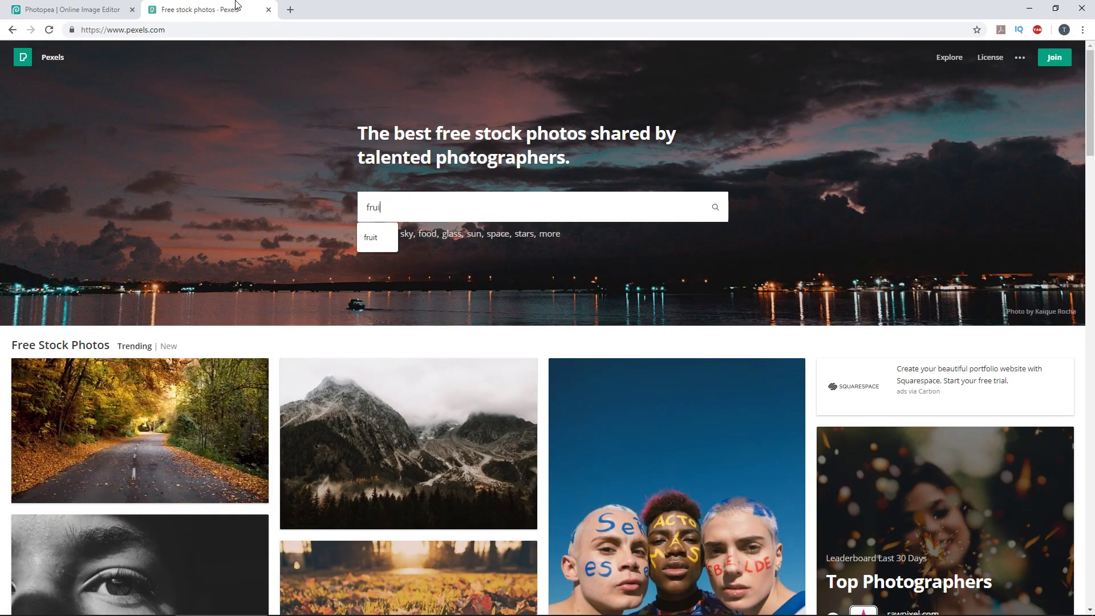
pyautogui.write('t')
# Search Pexels for 'fruit', copy the red apple photo, and return to Photopea.
pyautogui.press('Return')
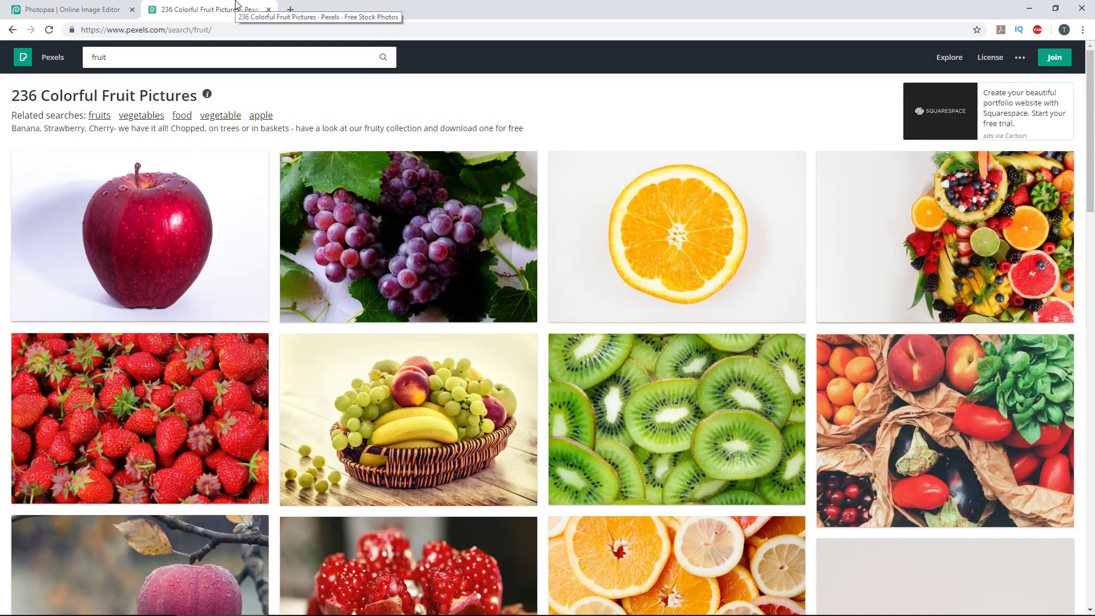
pyautogui.click(166, 199)
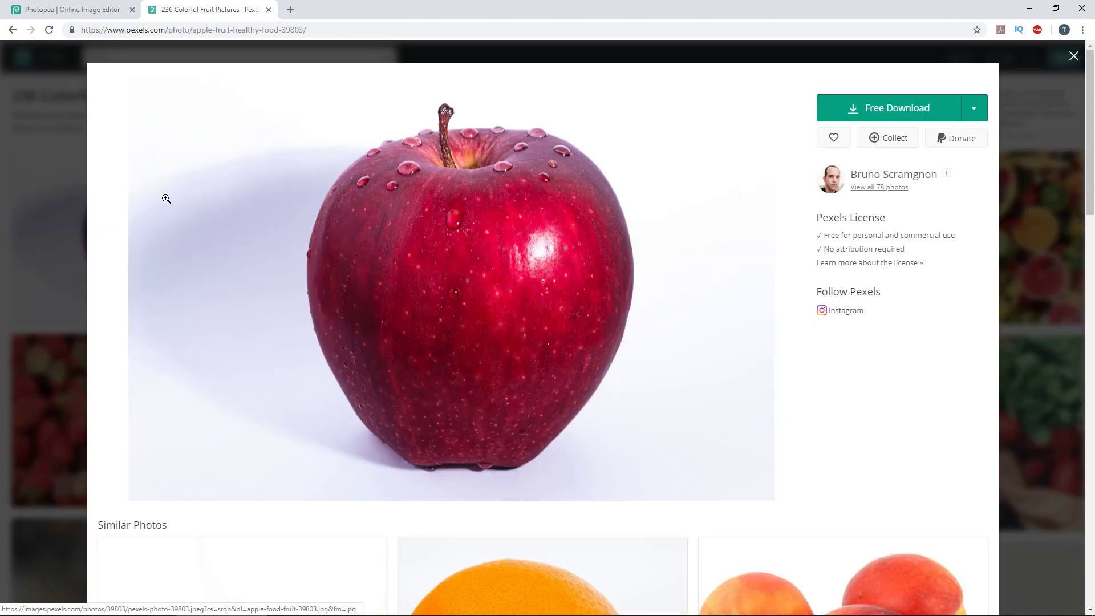
pyautogui.rightClick(444, 244)
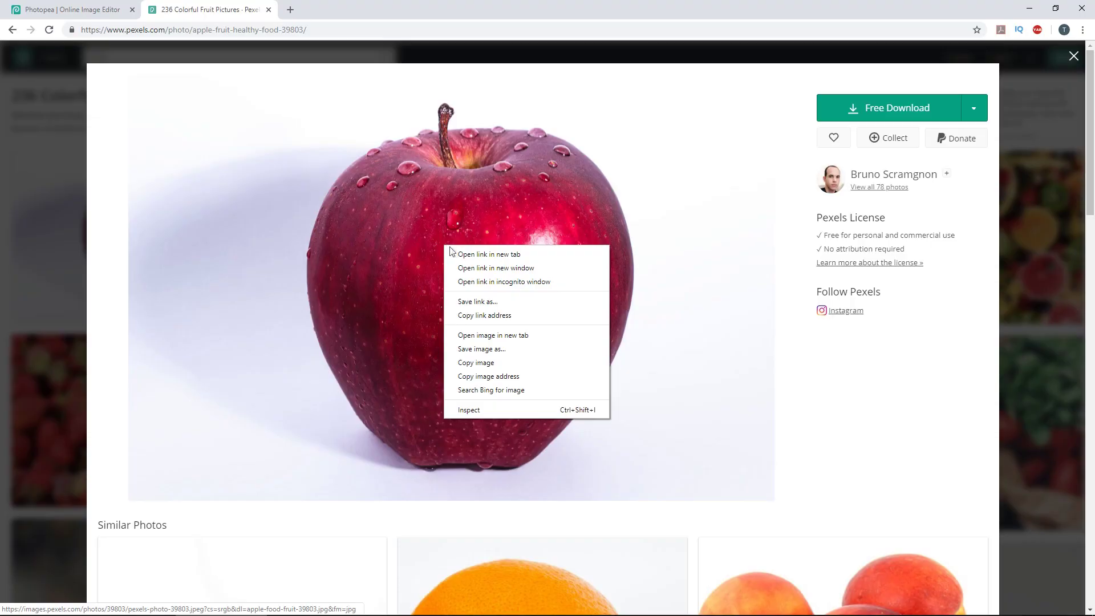
pyautogui.click(497, 362)
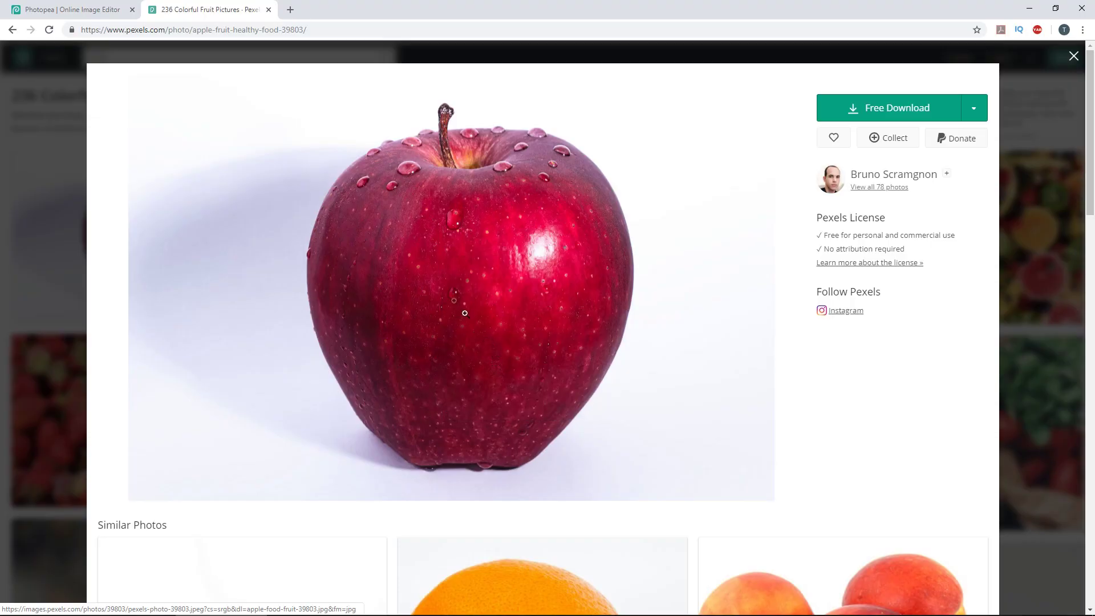
pyautogui.click(92, 9)
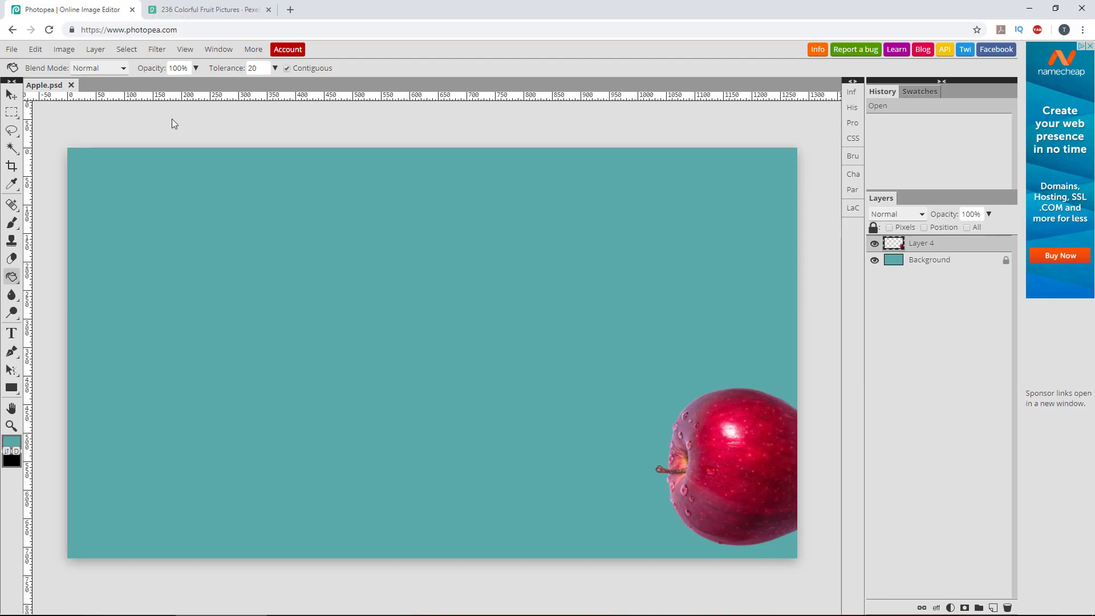
# Paste the apple photo as a layer, scale it down, and check it against the teal background.
pyautogui.hotkey('ctrl', 'v')
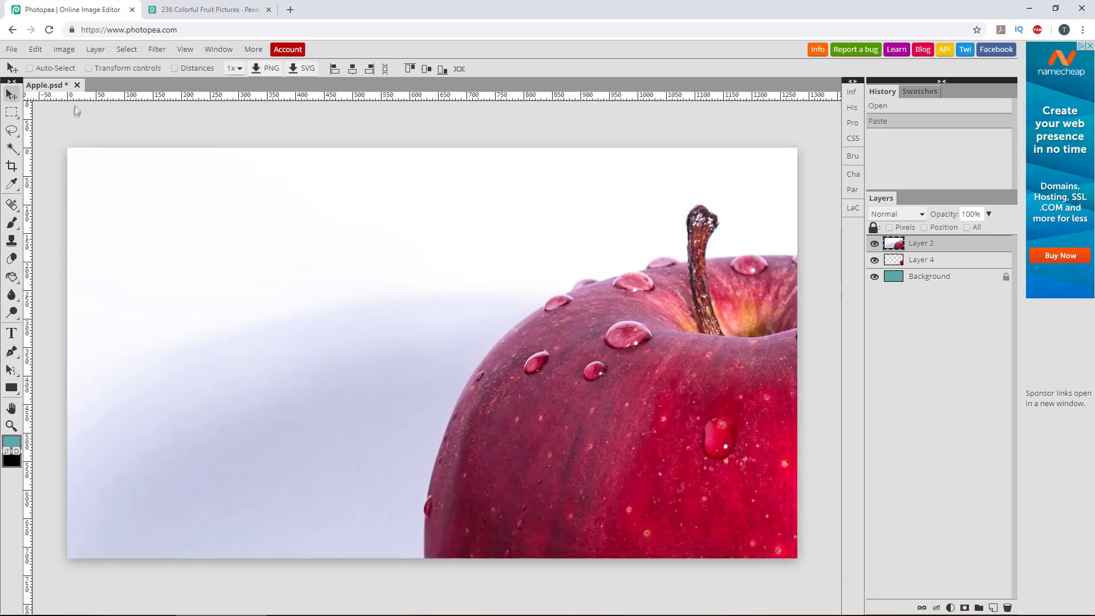
pyautogui.hotkey('ctrl', 'alt', 't')
pyautogui.moveTo(67, 148)
pyautogui.mouseDown()
pyautogui.moveTo(635, 471)
pyautogui.moveTo(537, 432)
pyautogui.moveTo(304, 257)
pyautogui.mouseUp()
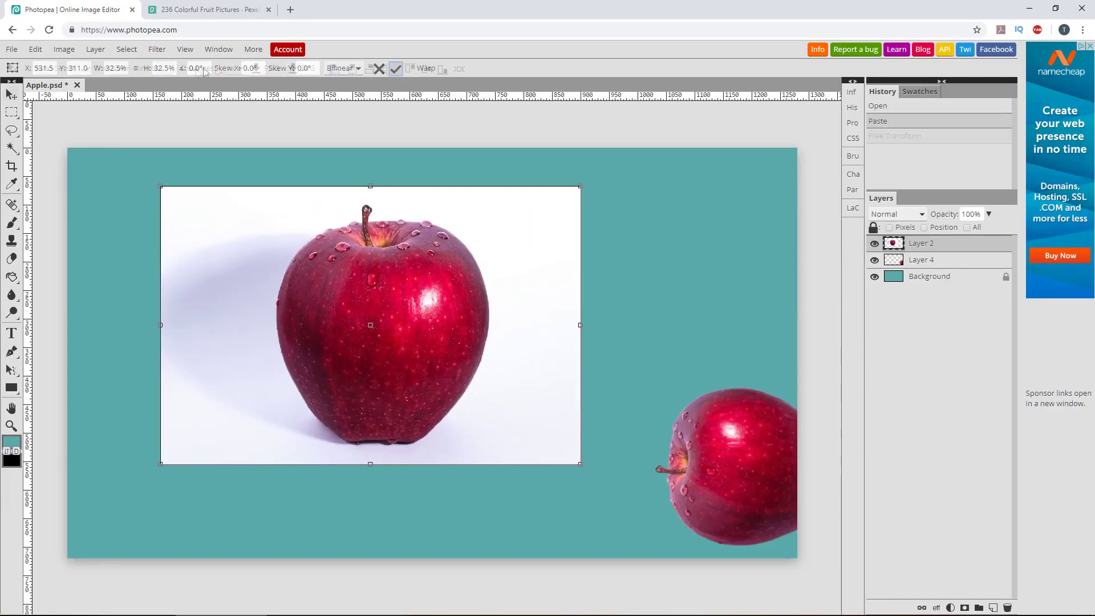
pyautogui.click(395, 68)
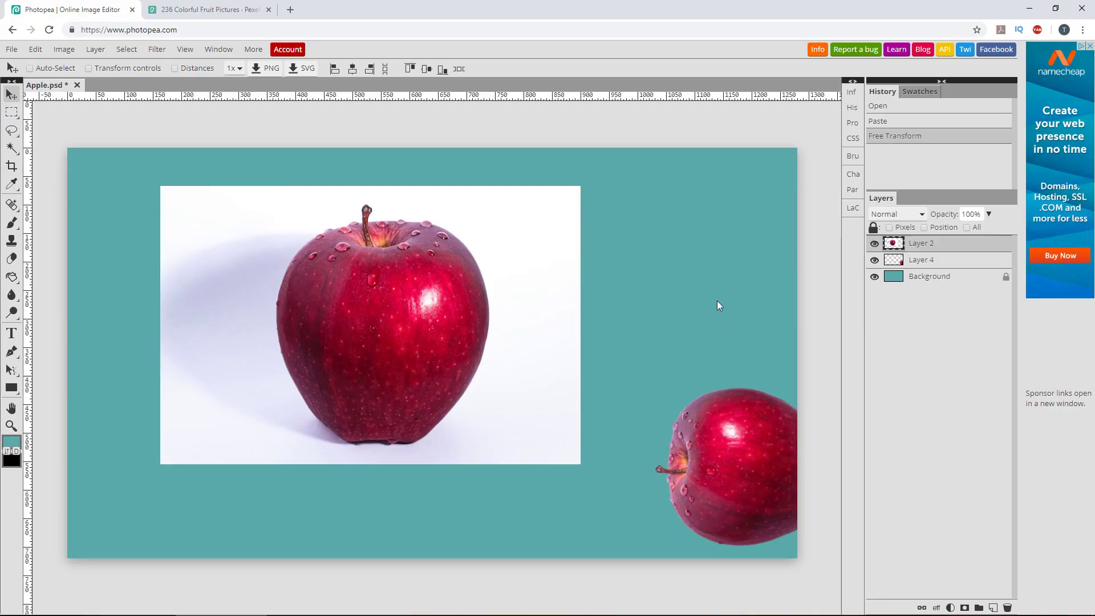
pyautogui.click(874, 277)
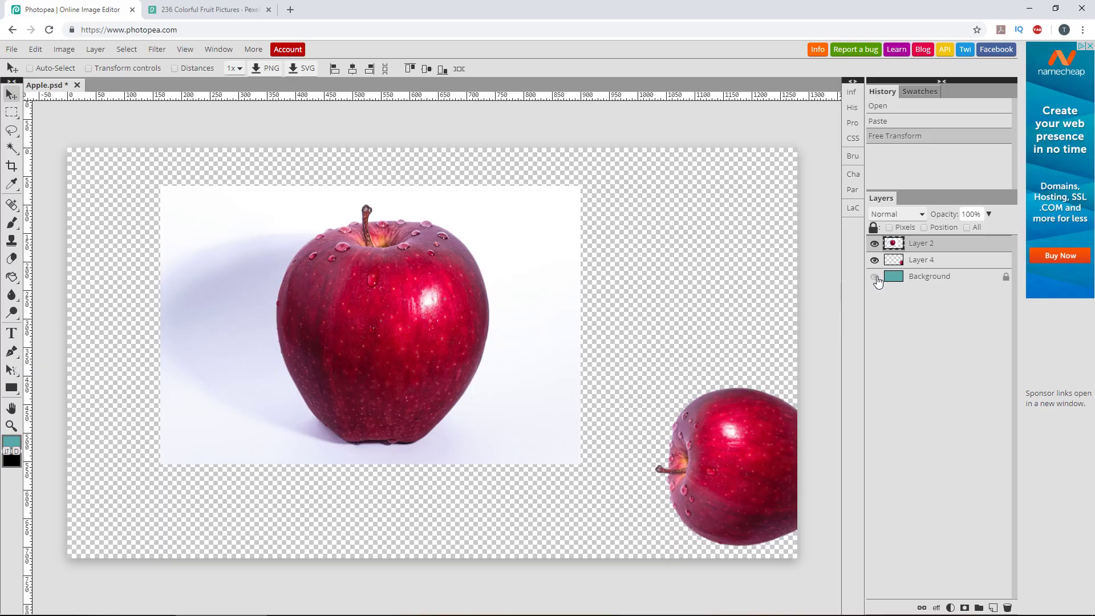
pyautogui.click(874, 277)
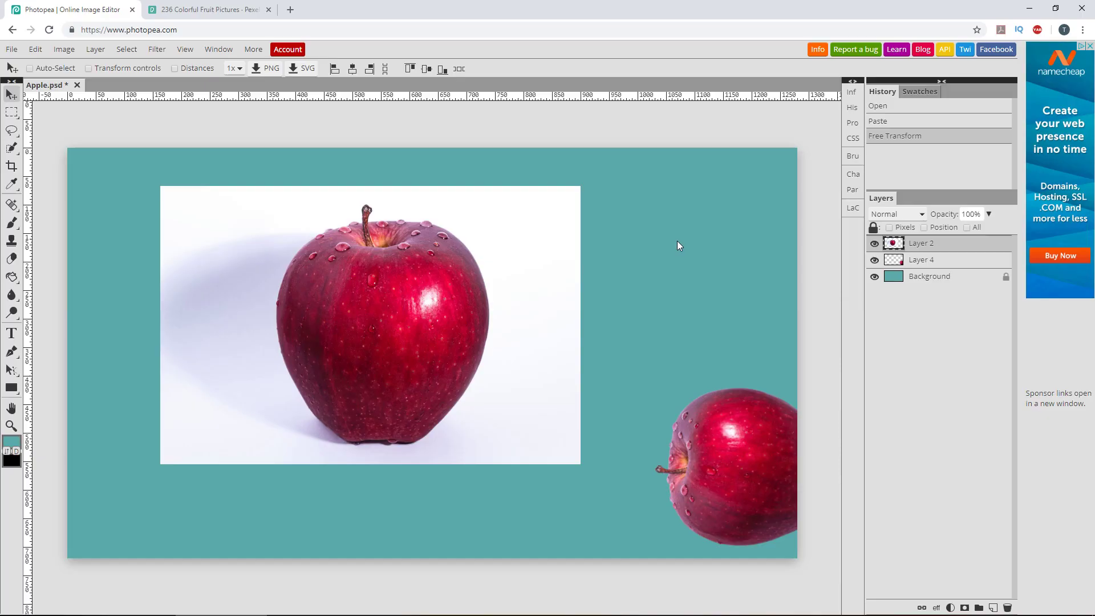
pyautogui.press('w')
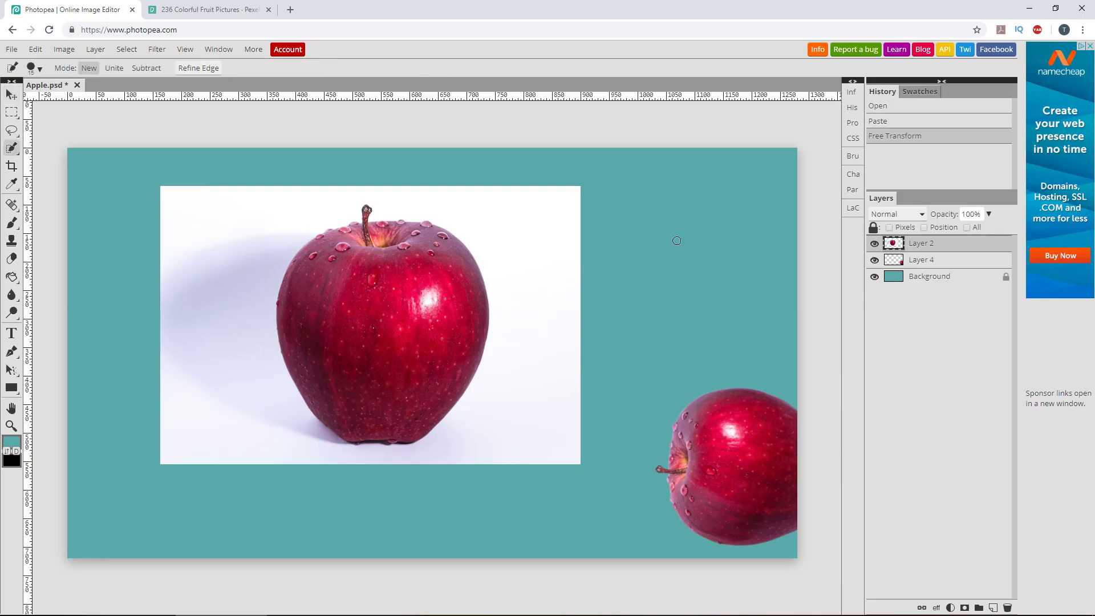
pyautogui.hotkey('shift', 'w')
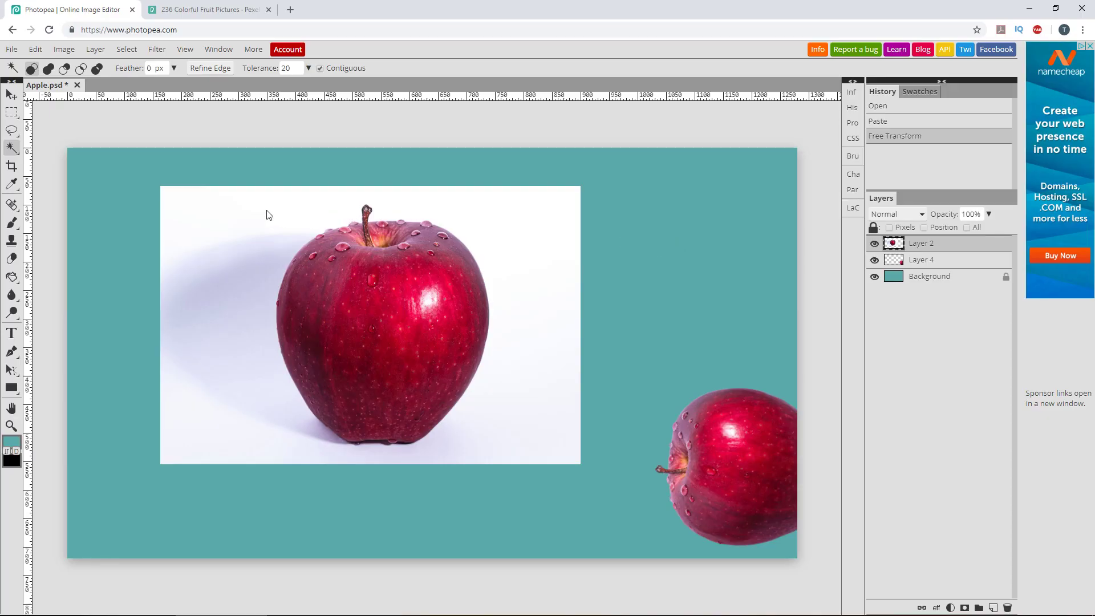
pyautogui.click(268, 213)
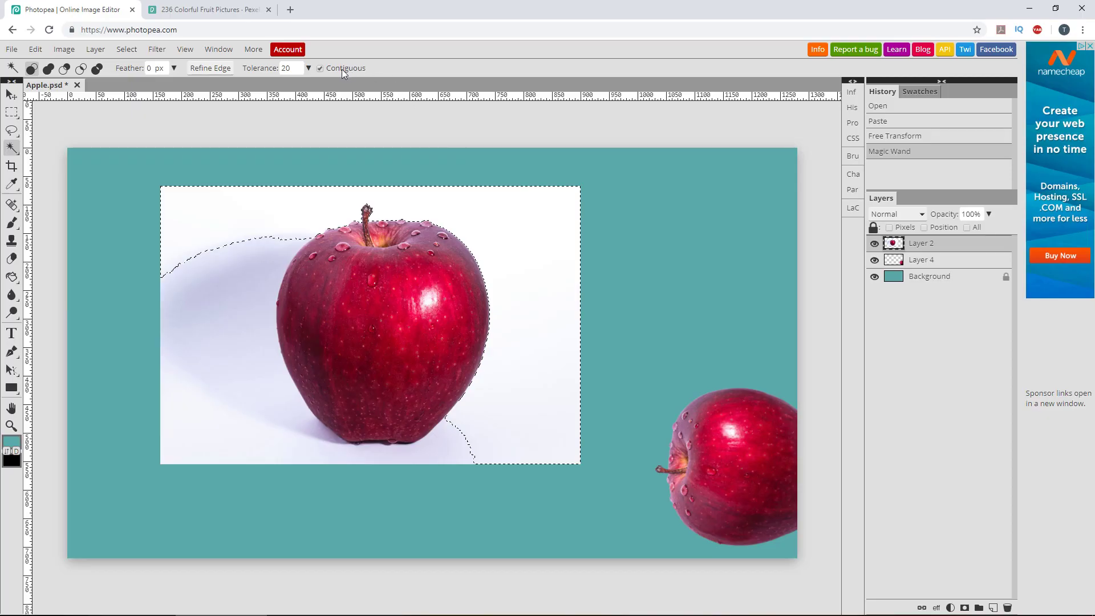
pyautogui.click(304, 131)
pyautogui.click(280, 215)
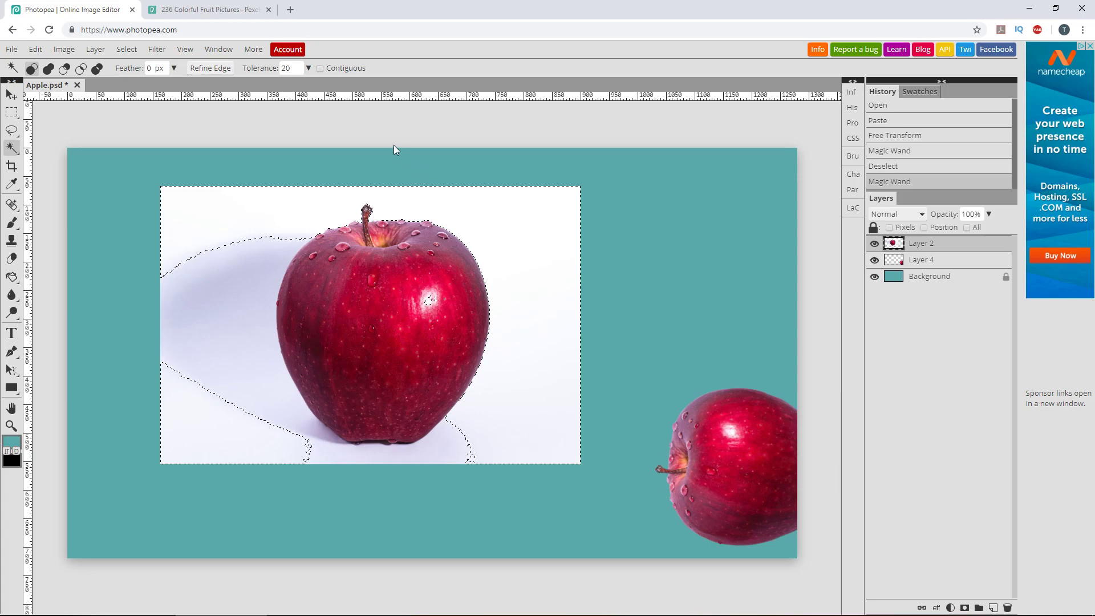
pyautogui.hotkey('ctrl', 'd')
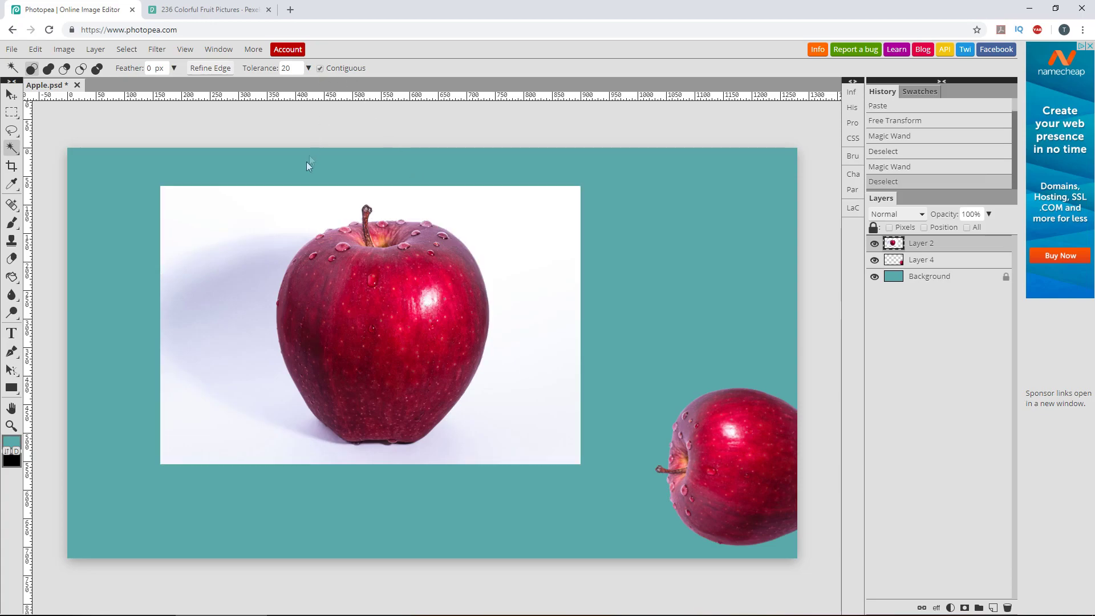
pyautogui.click(279, 207)
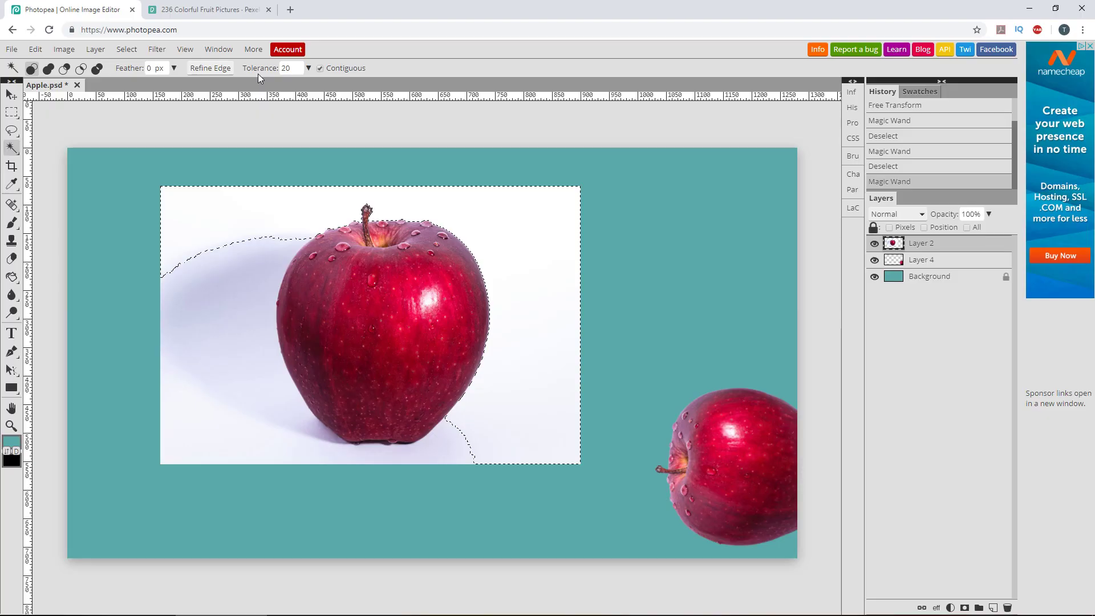
# Select the apple photo's white backdrop with the Magic Wand at tolerance 40.
pyautogui.moveTo(288, 68); pyautogui.dragTo(274, 68)
pyautogui.write('4')
pyautogui.click(217, 153)
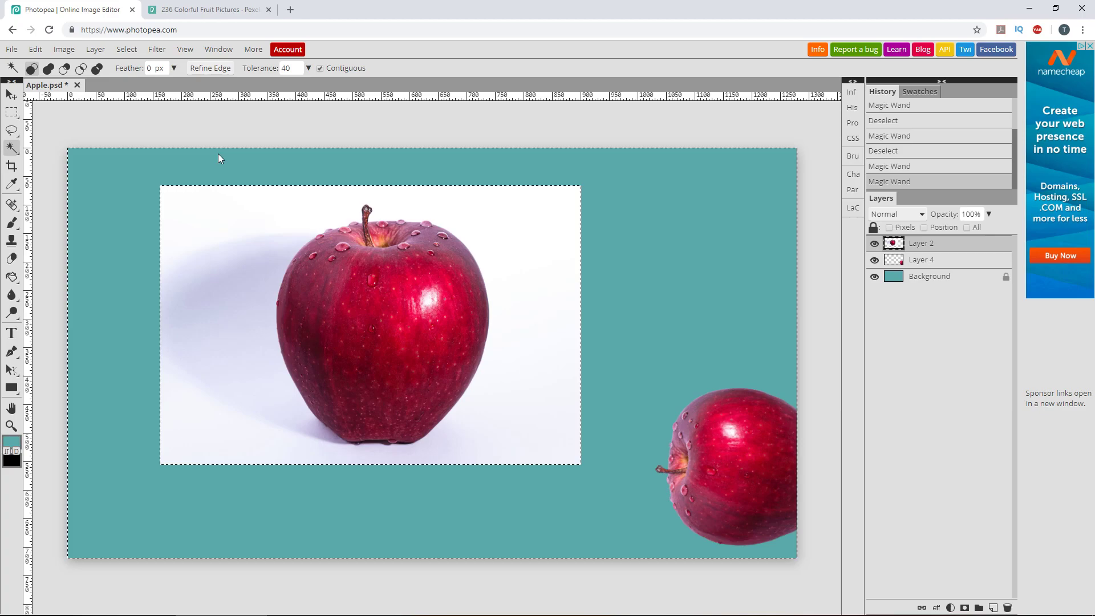
pyautogui.click(220, 215)
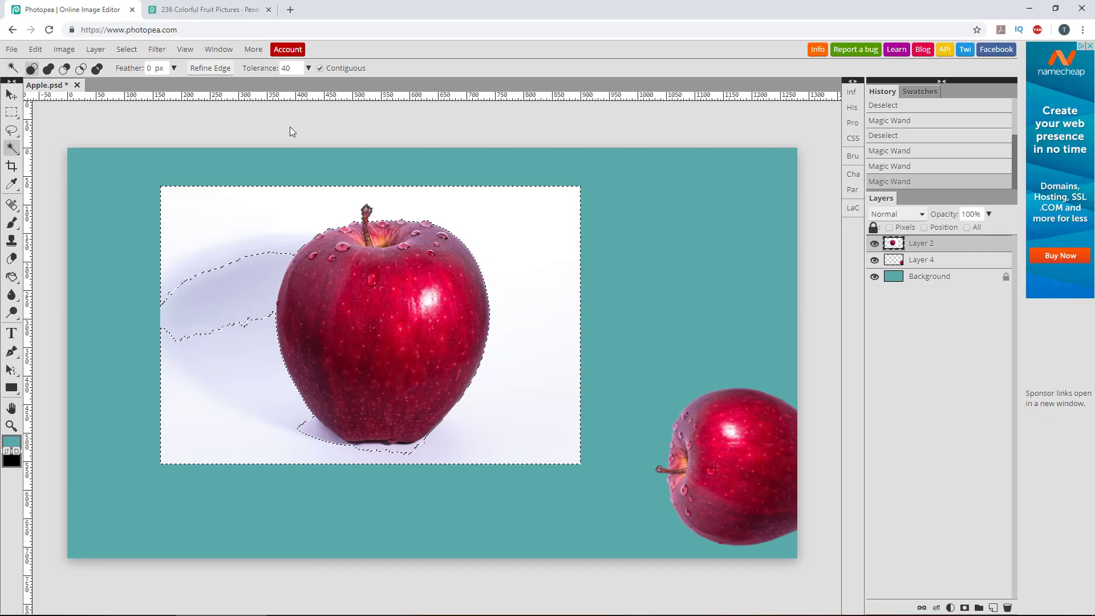
# Reselect the white backdrop at tolerance 80, zooming in to check the apple's edges.
pyautogui.doubleClick(283, 68)
pyautogui.write('80')
pyautogui.click(277, 122)
pyautogui.click(288, 212)
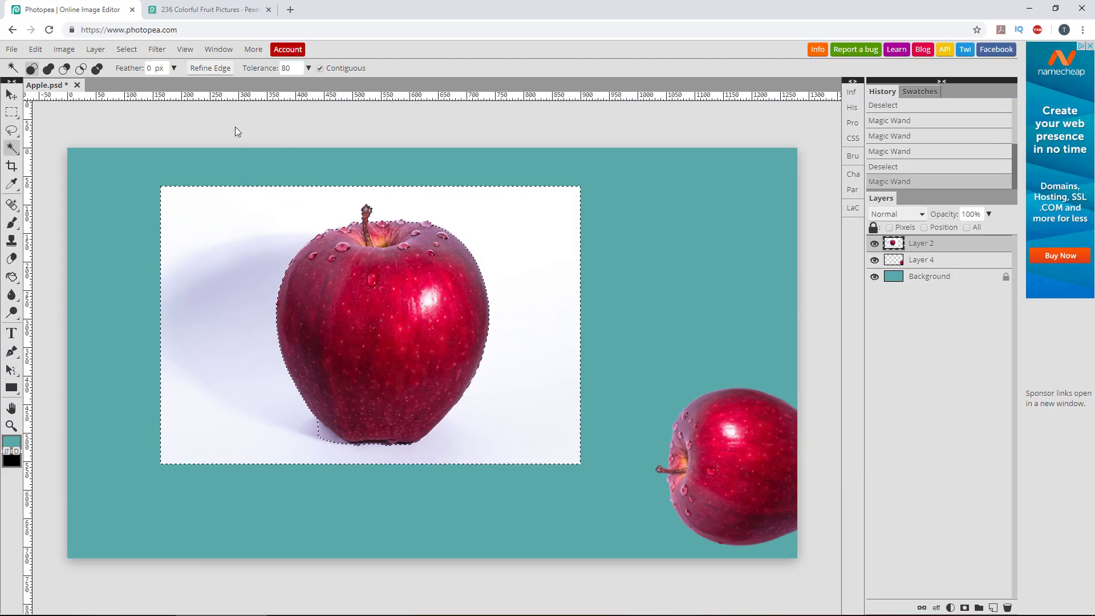
pyautogui.press('z')
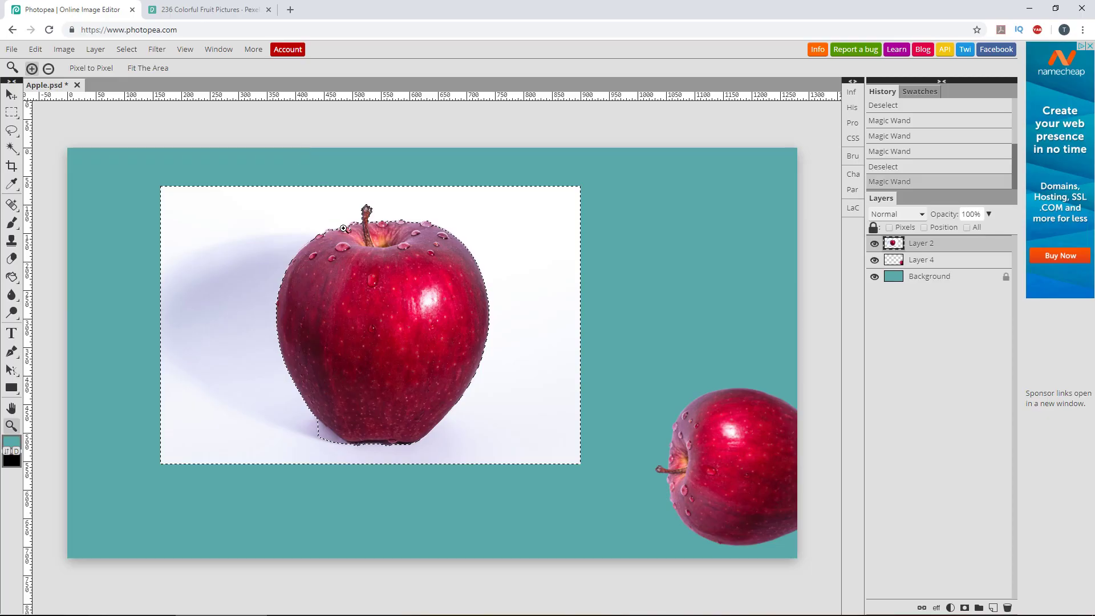
pyautogui.click(343, 228)
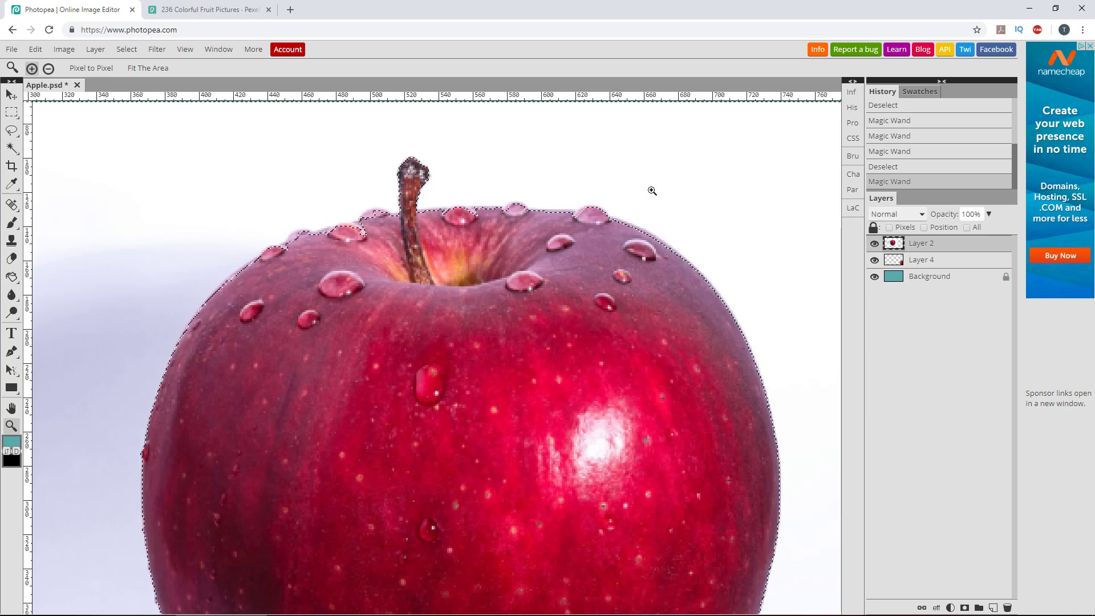
pyautogui.keyDown('alt'); pyautogui.click(355, 256); pyautogui.keyUp('alt')
pyautogui.keyDown('alt'); pyautogui.click(340, 216); pyautogui.keyUp('alt')
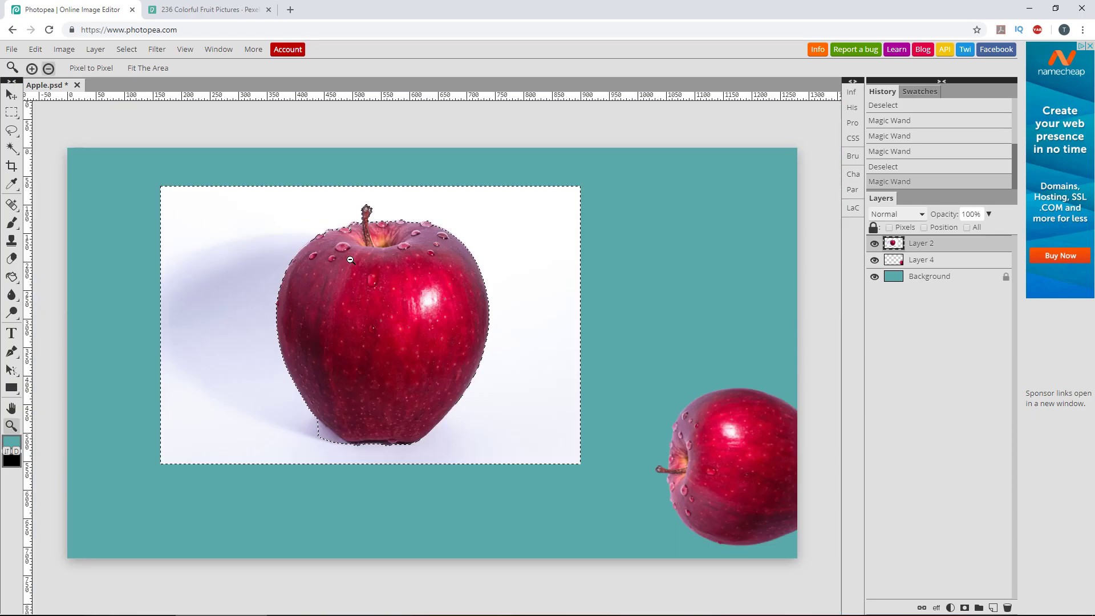
pyautogui.press('w')
pyautogui.press('w')
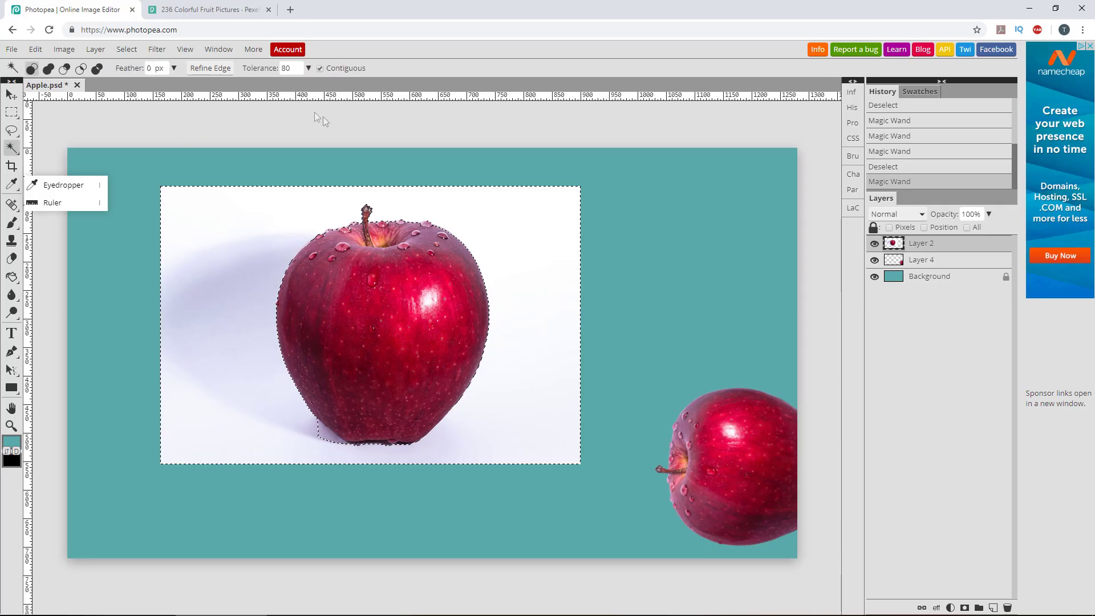
# Reselect the white background at tolerance 40, adding the left and under-apple shadows.
pyautogui.doubleClick(289, 69)
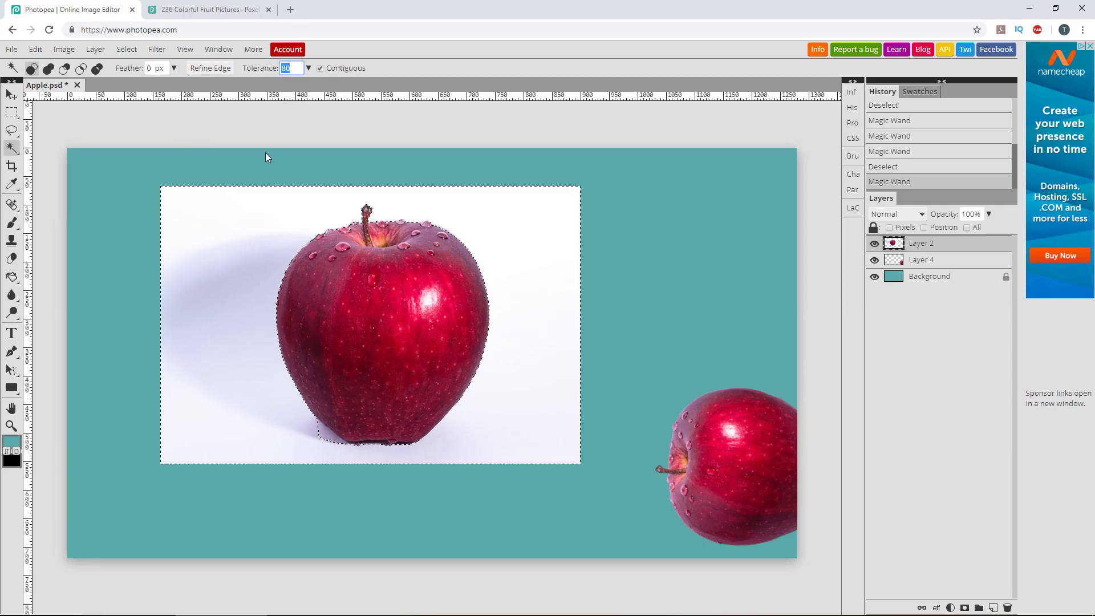
pyautogui.write('40')
pyautogui.click(251, 183)
pyautogui.click(247, 216)
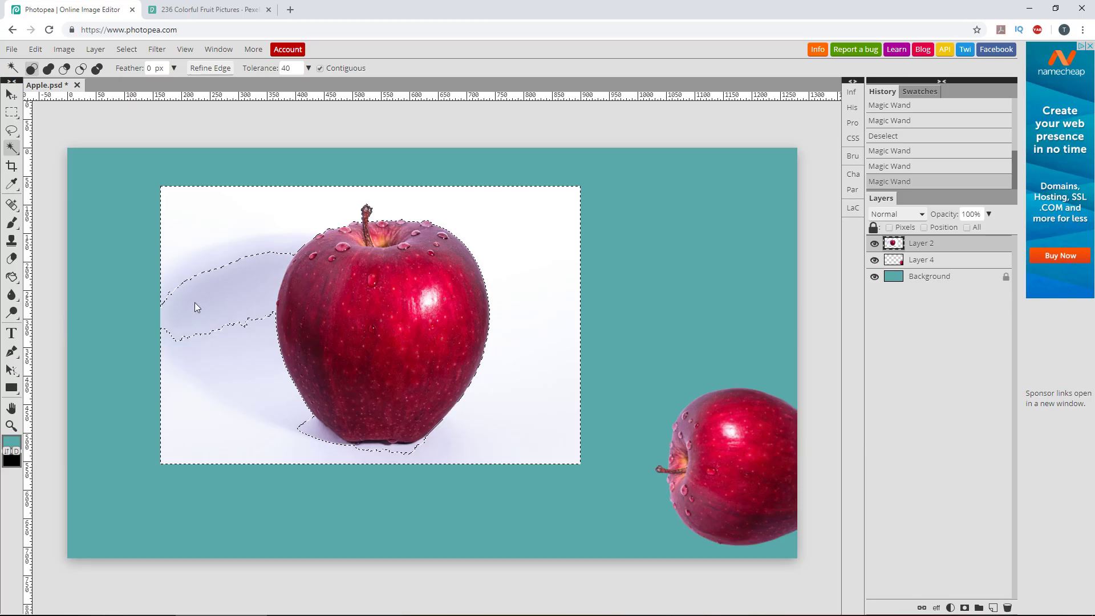
pyautogui.keyDown('alt'); pyautogui.click(224, 289); pyautogui.keyUp('alt')
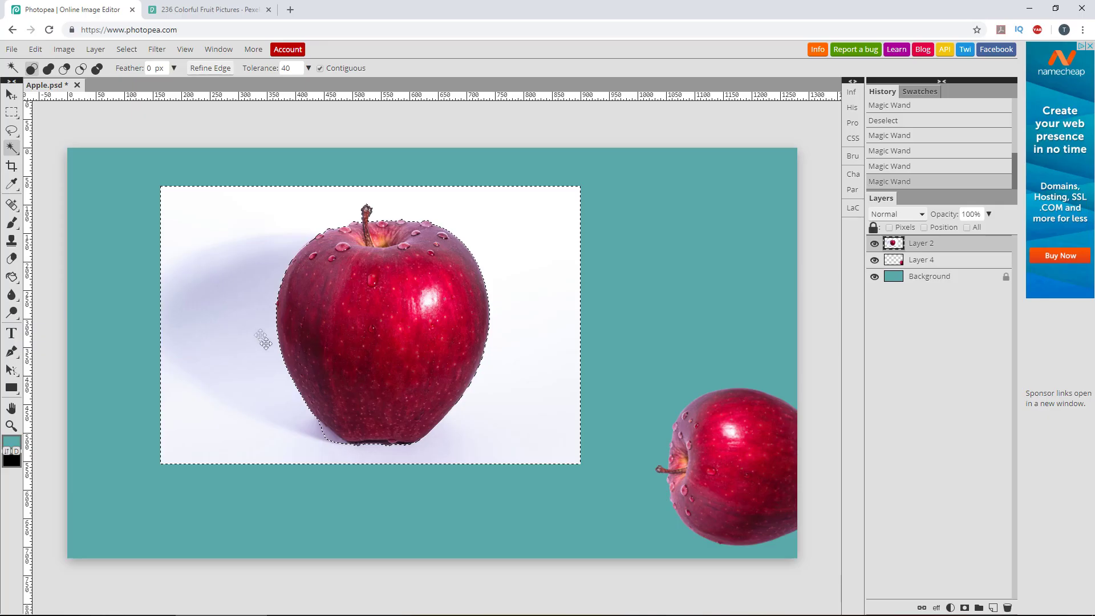
pyautogui.keyDown('alt'); pyautogui.click(331, 433); pyautogui.keyUp('alt')
pyautogui.scroll(1, 382, 456)
pyautogui.scroll(1, 382, 449)
pyautogui.scroll(1, 381, 449)
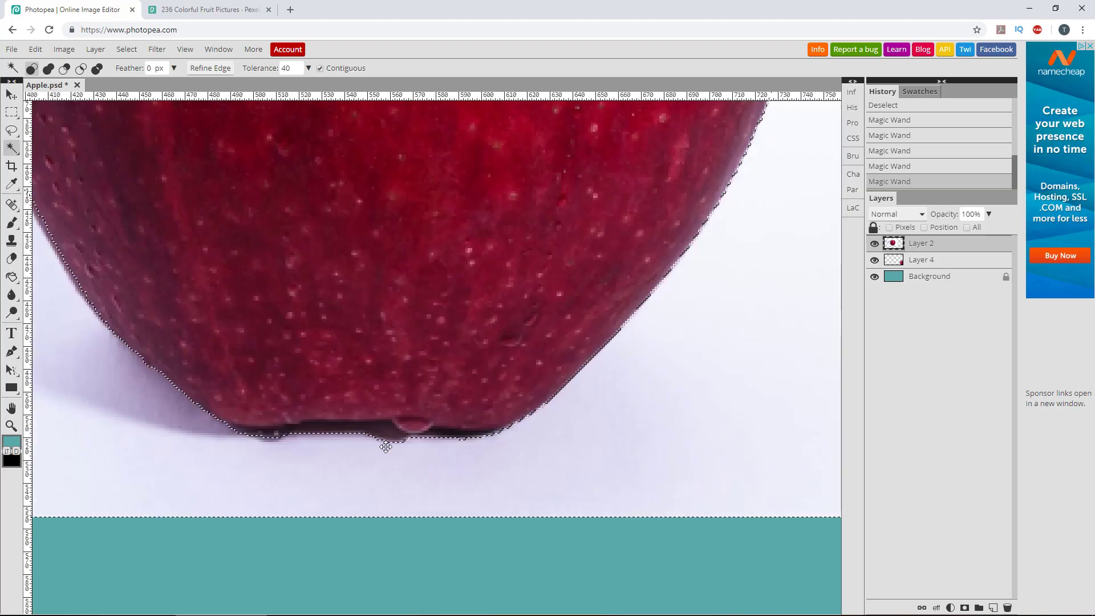
# Refine the selection below the apple's base at tolerance 15.
pyautogui.keyDown('shift'); pyautogui.click(345, 426); pyautogui.keyUp('shift')
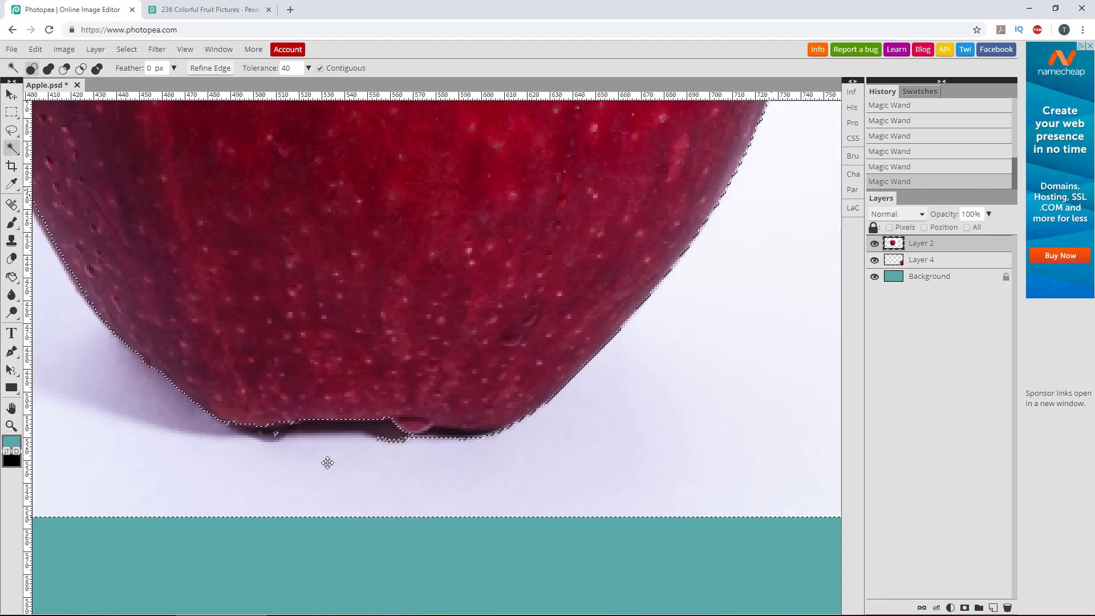
pyautogui.hotkey('ctrl', 'z')
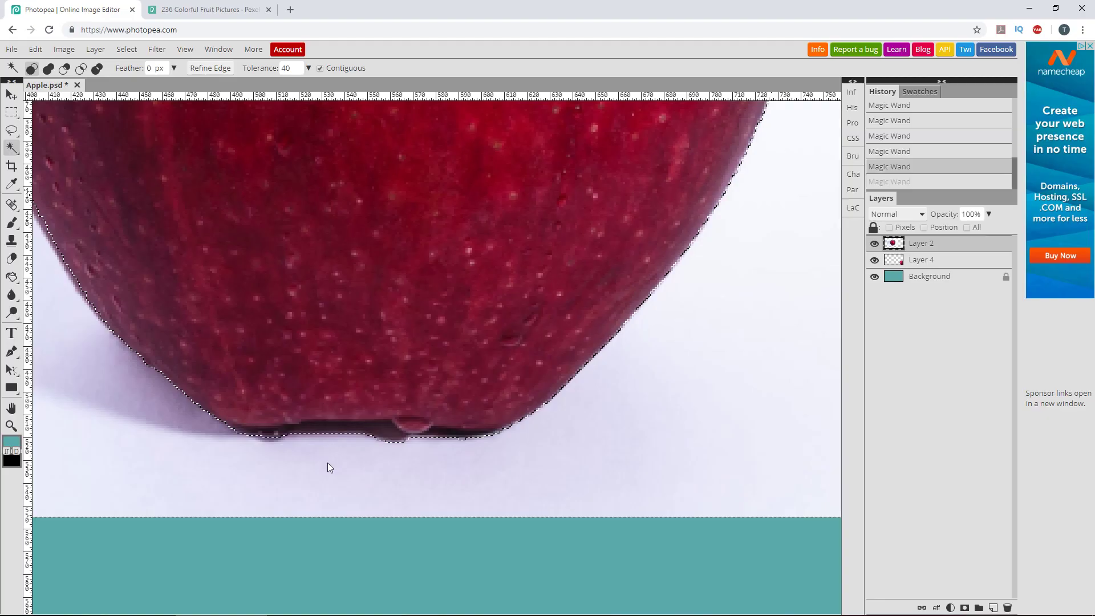
pyautogui.doubleClick(286, 69)
pyautogui.write('15')
pyautogui.keyDown('alt'); pyautogui.click(382, 433); pyautogui.keyUp('alt')
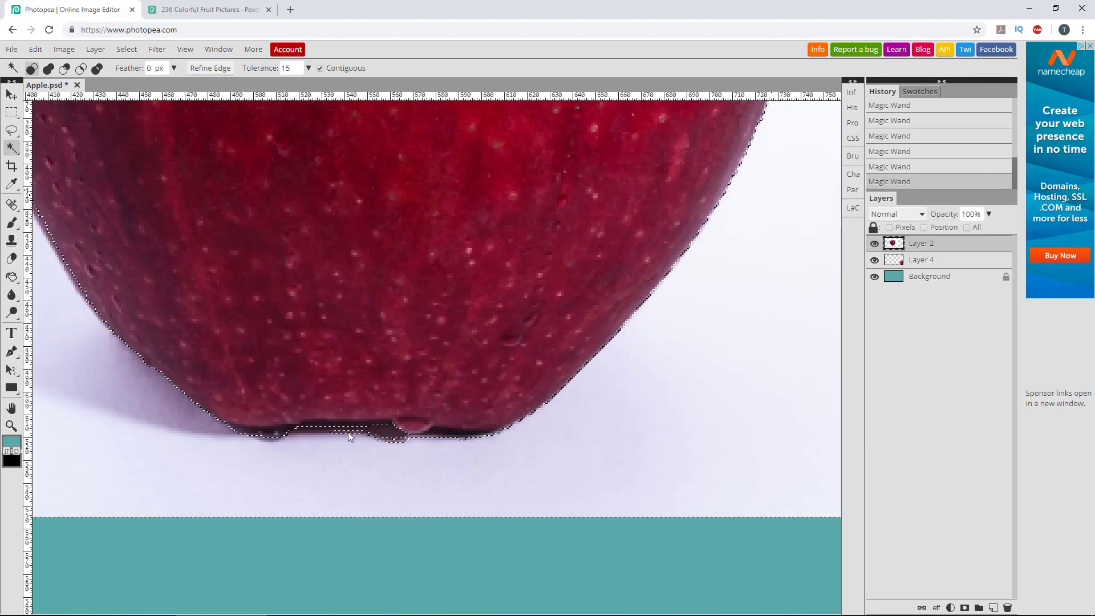
pyautogui.keyDown('alt'); pyautogui.click(386, 440); pyautogui.keyUp('alt')
pyautogui.scroll(-3, 375, 445)
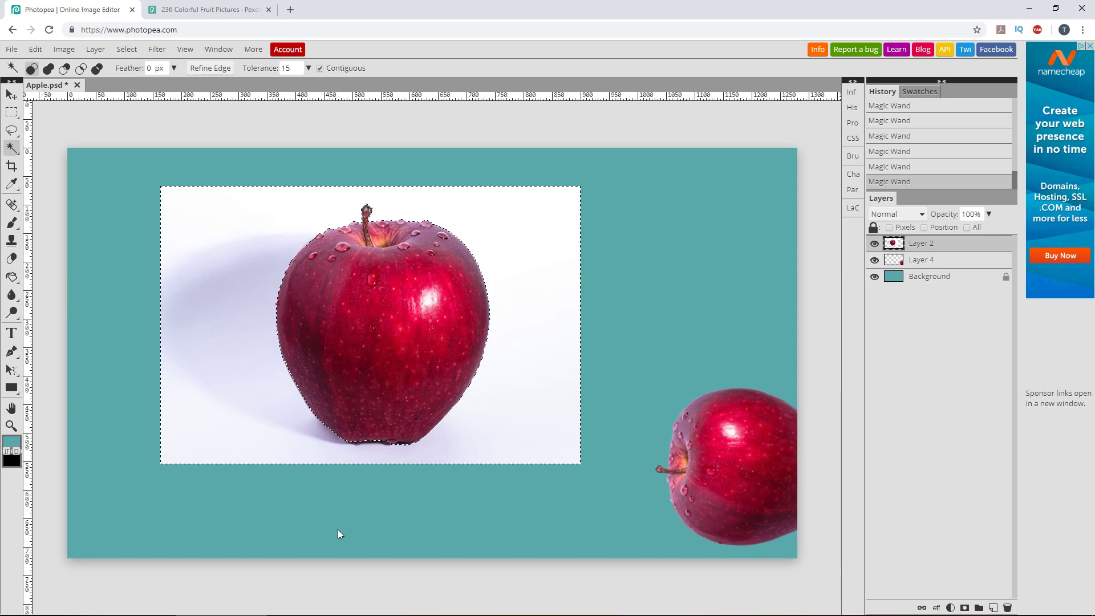
pyautogui.press('Delete')
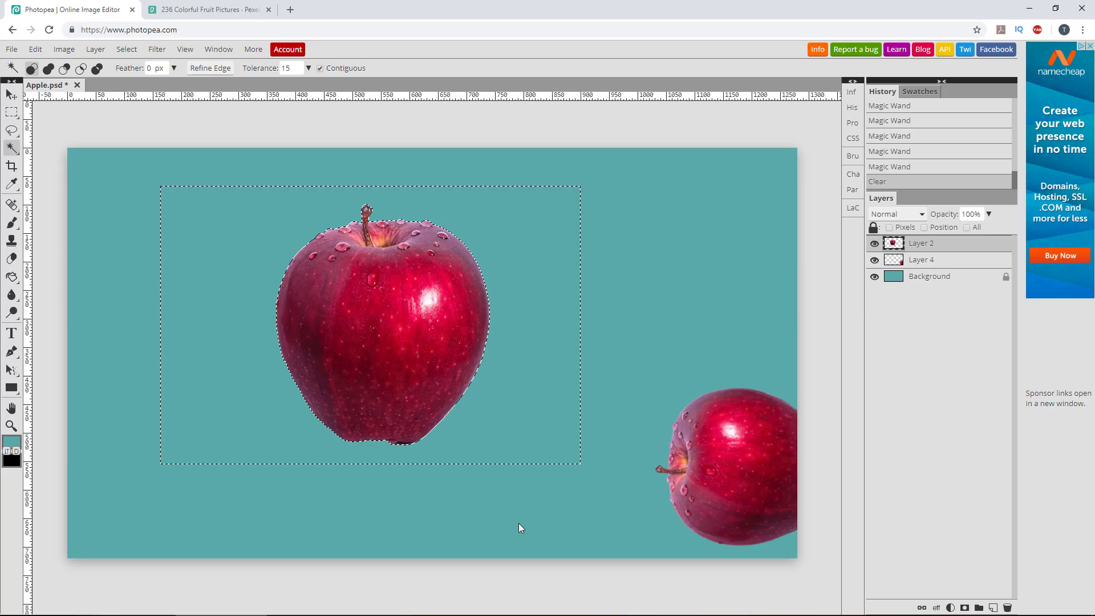
pyautogui.hotkey('ctrl', 'z')
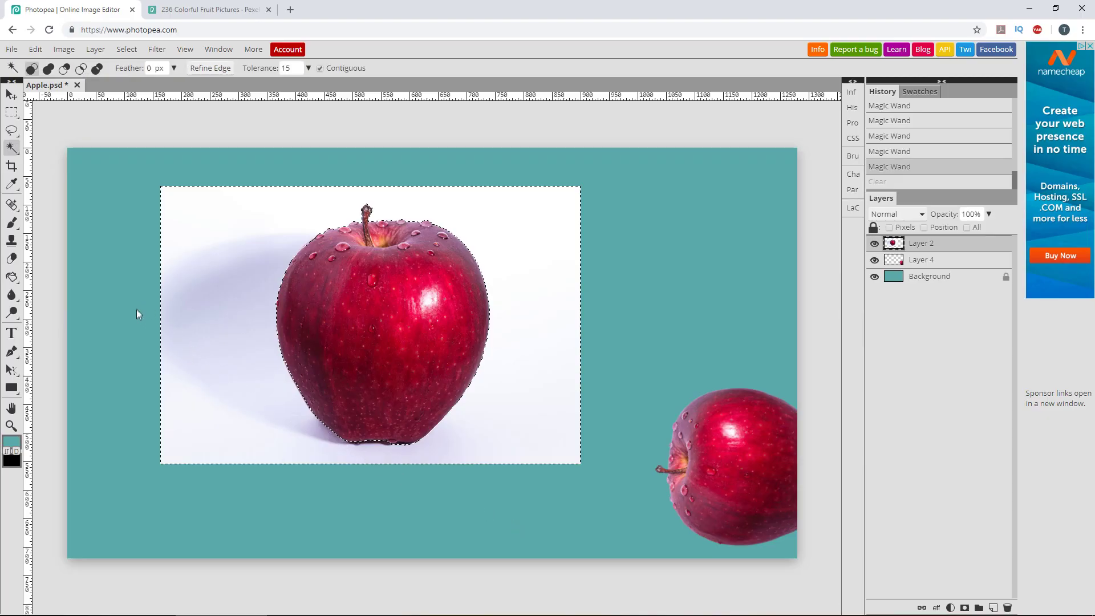
pyautogui.keyDown('shift'); pyautogui.click(110, 208); pyautogui.keyUp('shift')
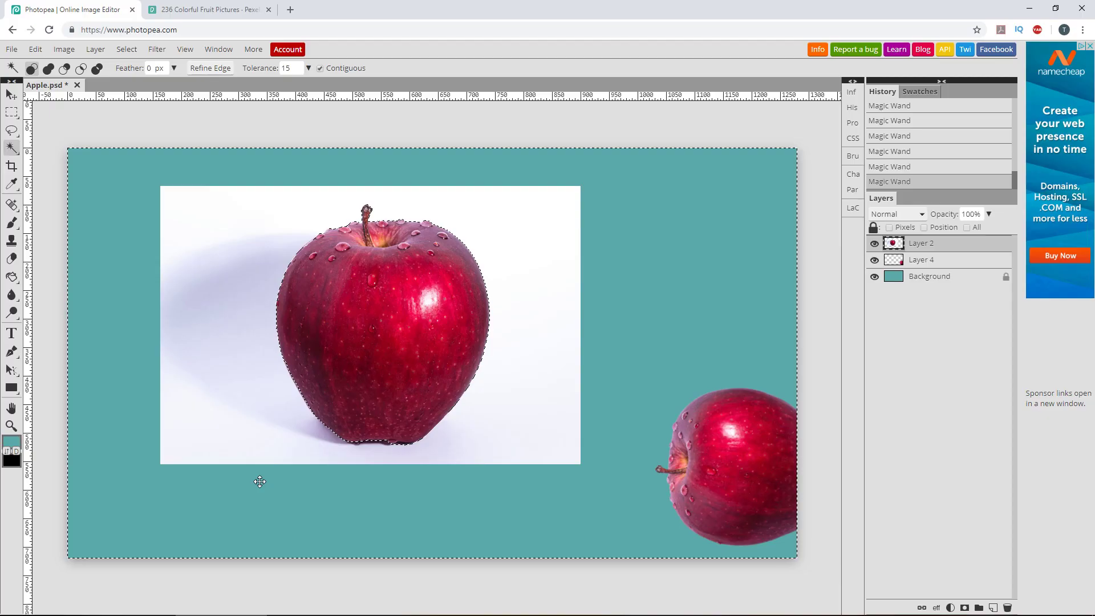
# Invert the backdrop selection to the apple, add a layer mask, and deselect.
pyautogui.click(127, 49)
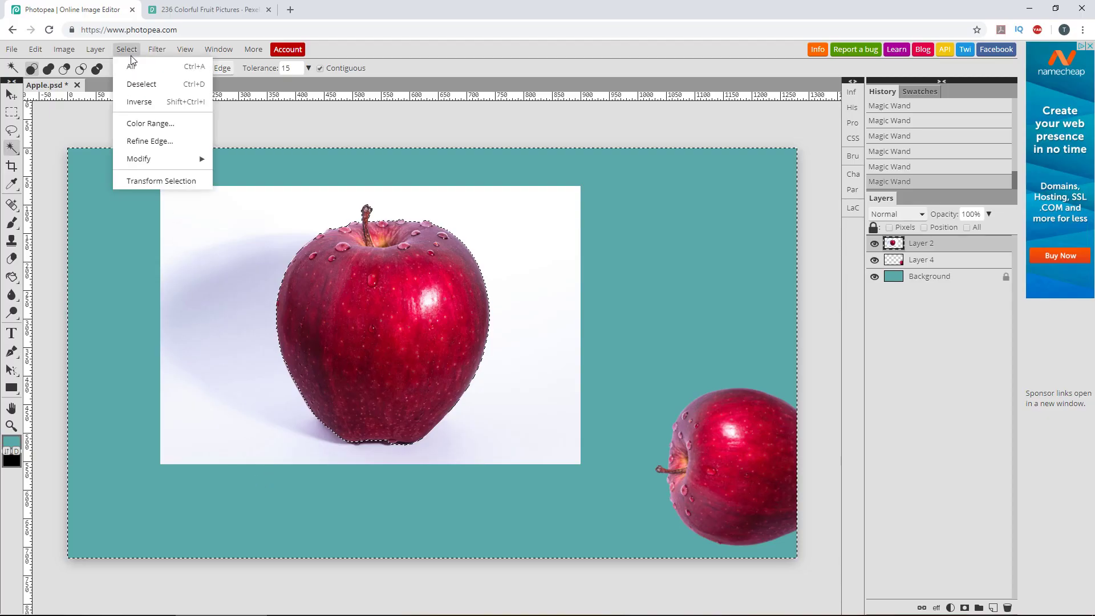
pyautogui.click(141, 84)
pyautogui.hotkey('ctrl', 'z')
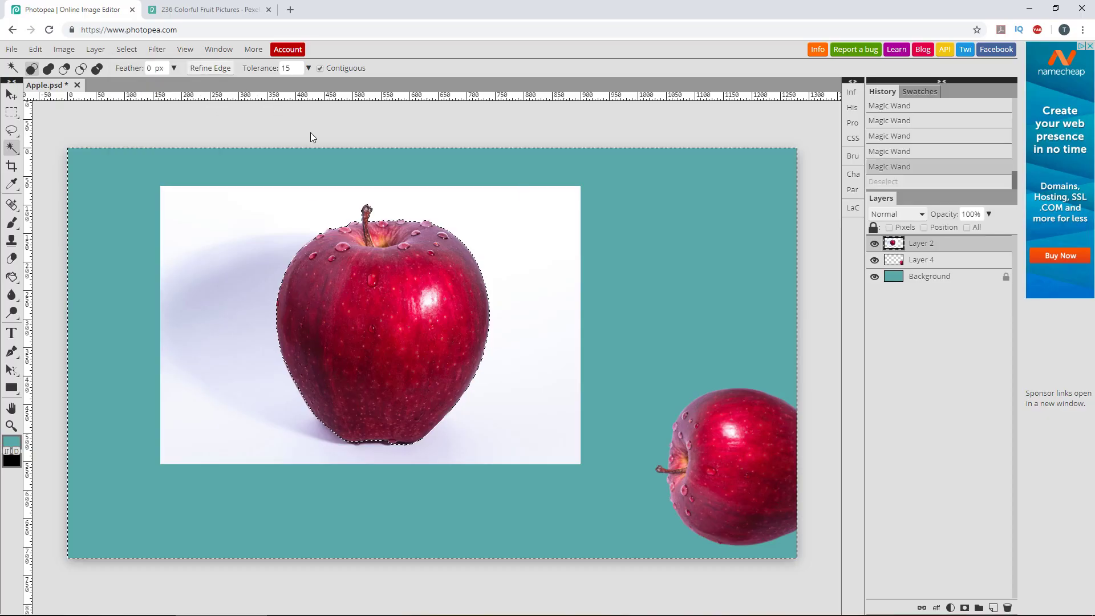
pyautogui.hotkey('ctrl', 'shift', 'i')
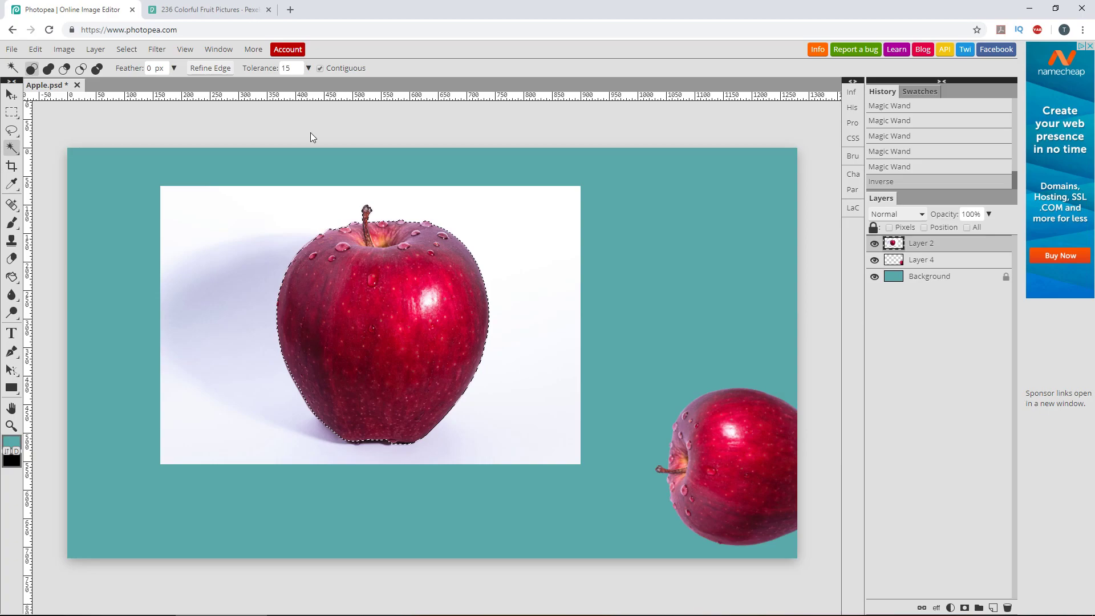
pyautogui.click(965, 609)
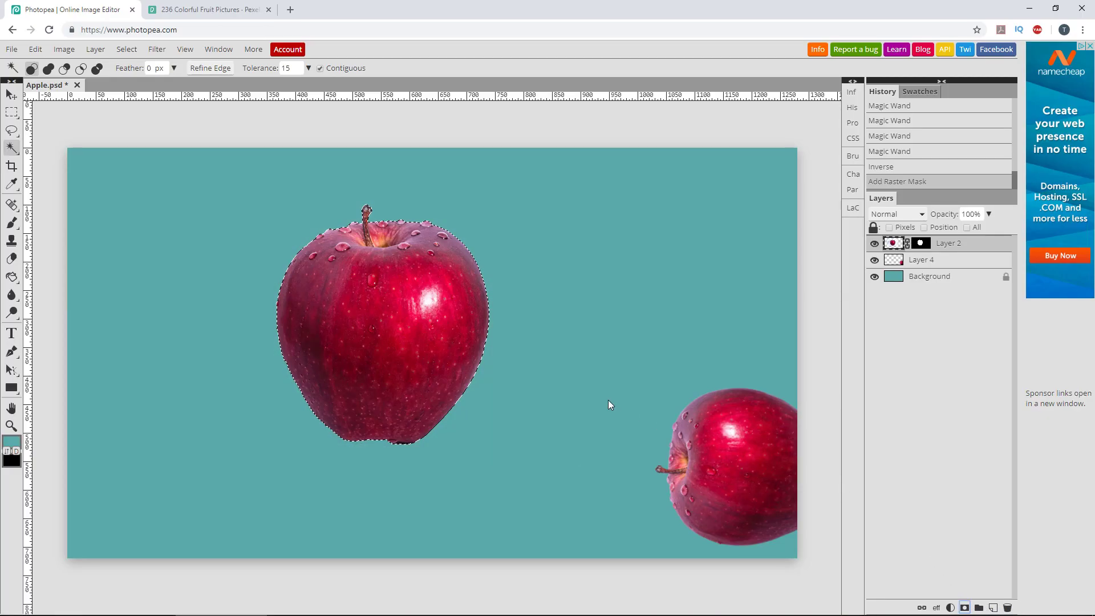
pyautogui.hotkey('ctrl', 'd')
pyautogui.rightClick(12, 112)
# Paint black on the apple's layer mask to hide dark specks along its lower edge.
pyautogui.click(69, 113)
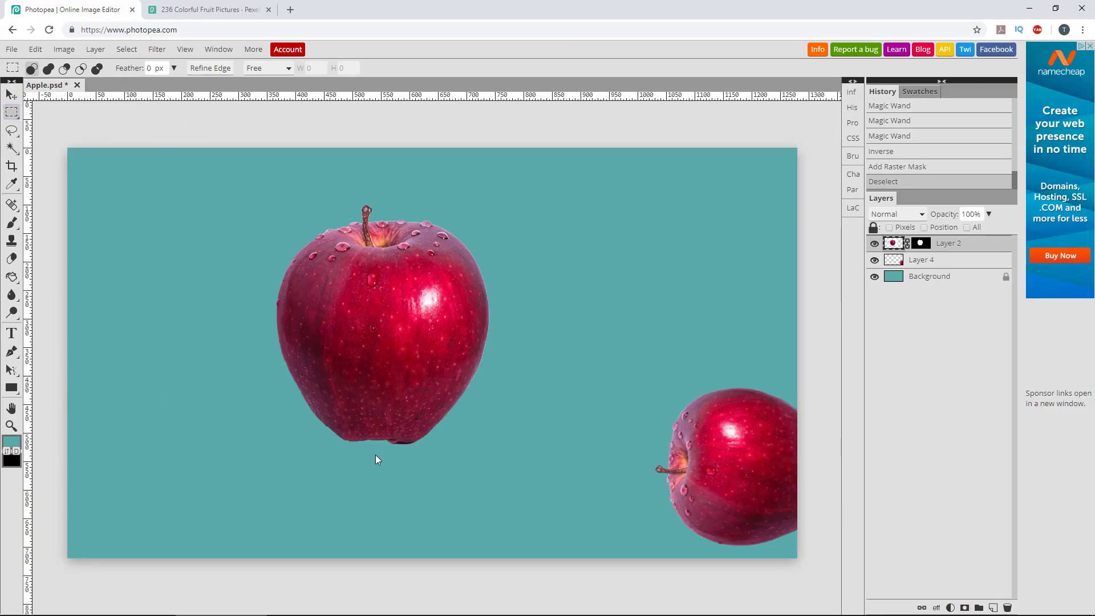
pyautogui.scroll(4, 368, 447)
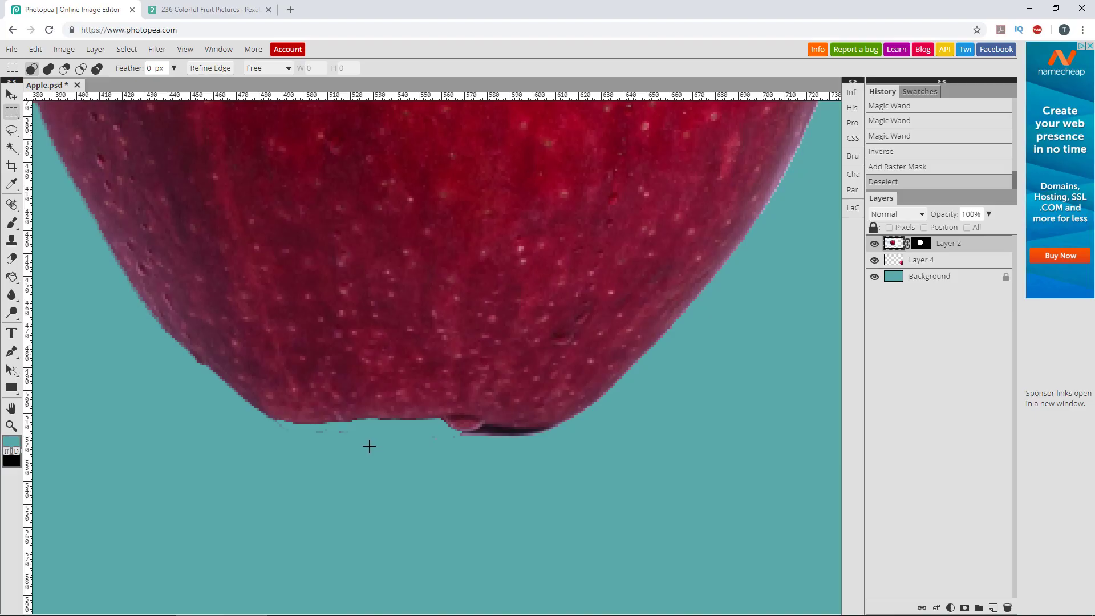
pyautogui.click(920, 245)
pyautogui.rightClick(12, 224)
pyautogui.click(55, 223)
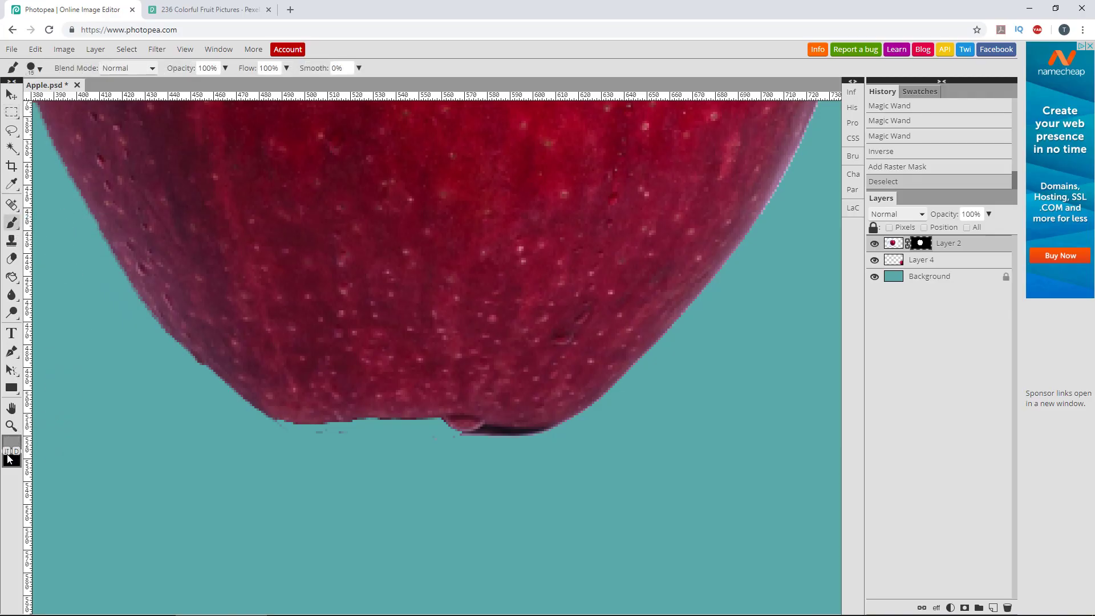
pyautogui.click(9, 453)
pyautogui.moveTo(338, 466); pyautogui.dragTo(276, 440)
pyautogui.moveTo(443, 442); pyautogui.dragTo(521, 444)
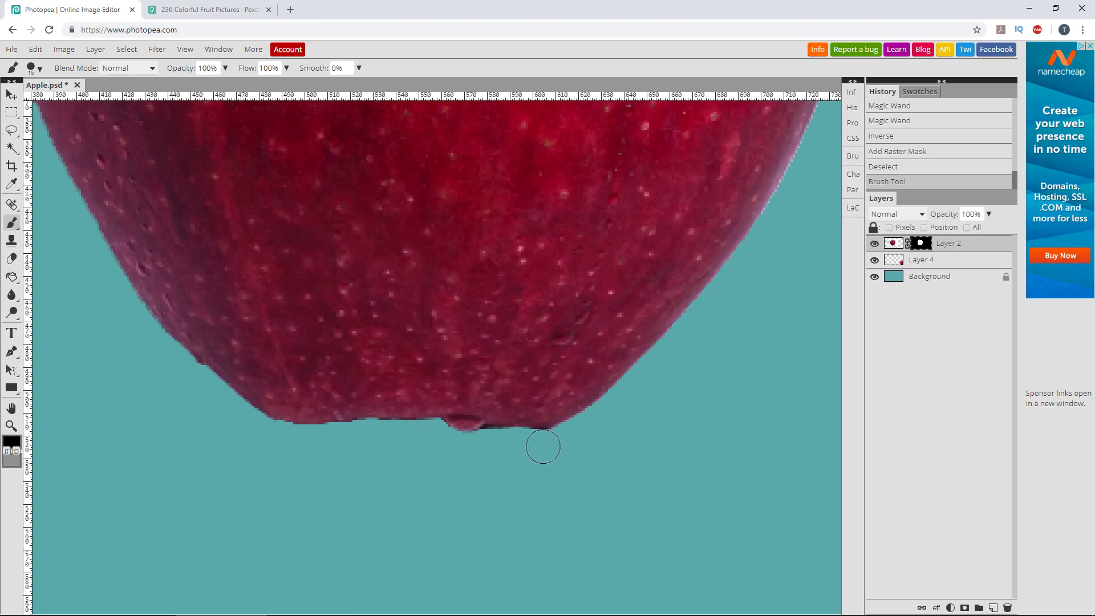
pyautogui.moveTo(520, 443); pyautogui.dragTo(573, 447)
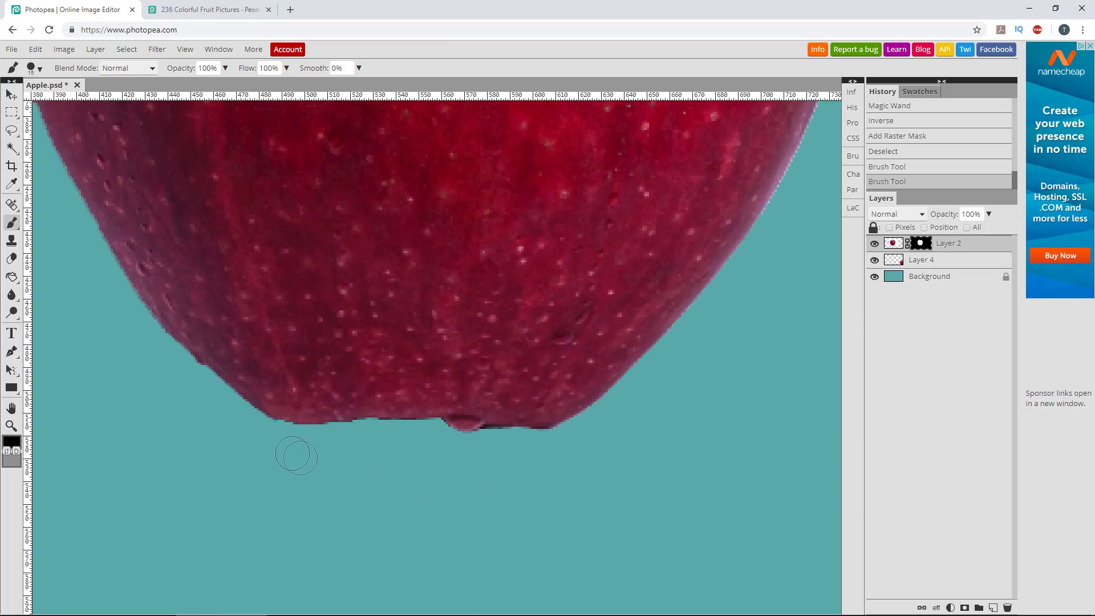
pyautogui.moveTo(203, 384); pyautogui.dragTo(165, 301)
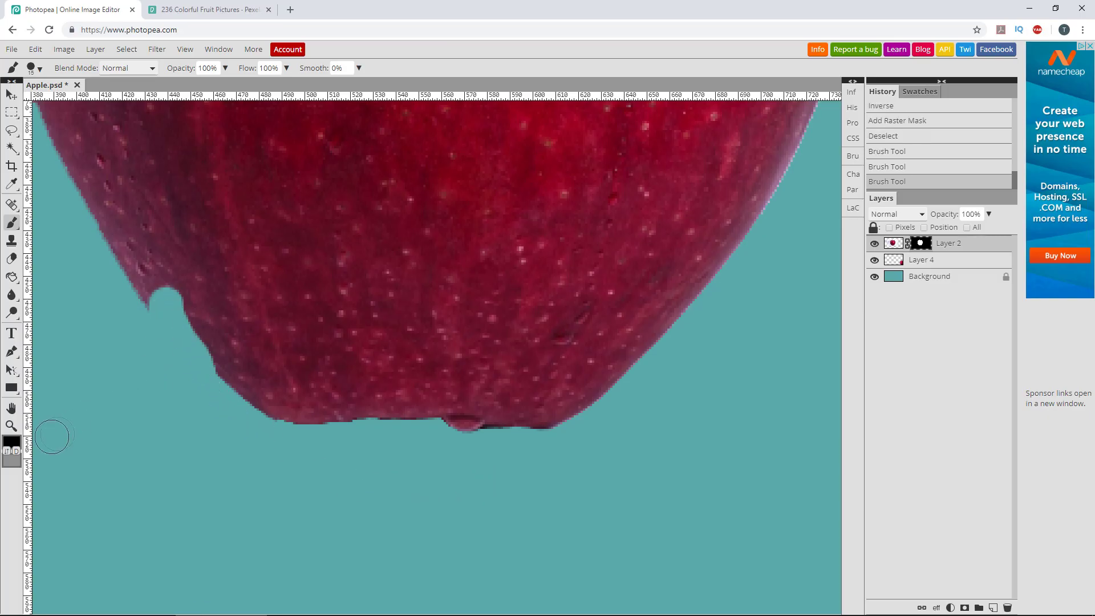
# Switch the brush colour to white and try painting back part of the edge.
pyautogui.click(8, 448)
pyautogui.click(12, 444)
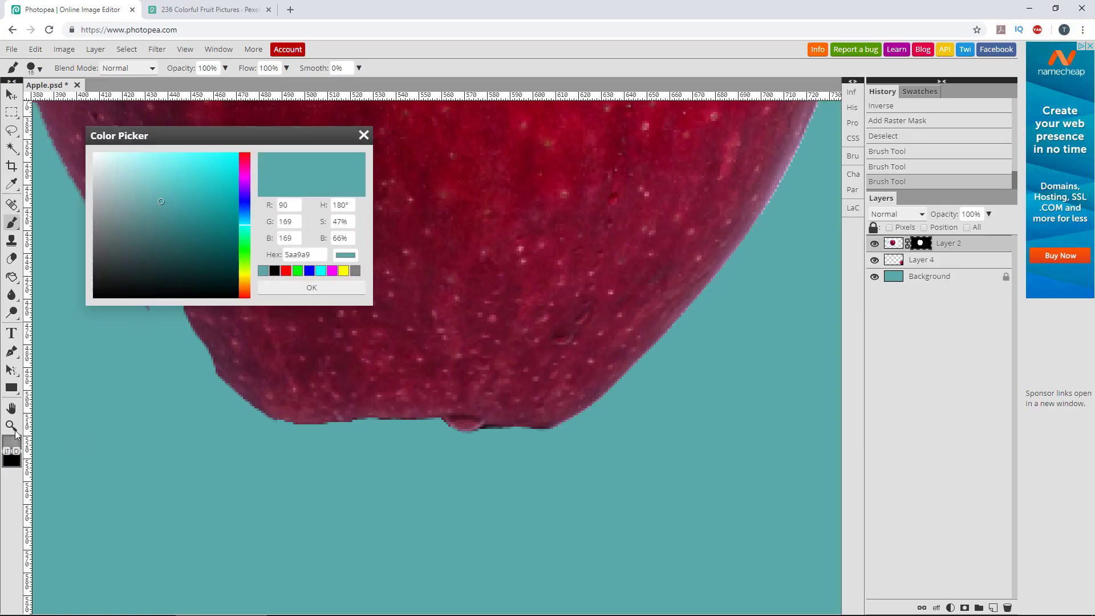
pyautogui.click(95, 154)
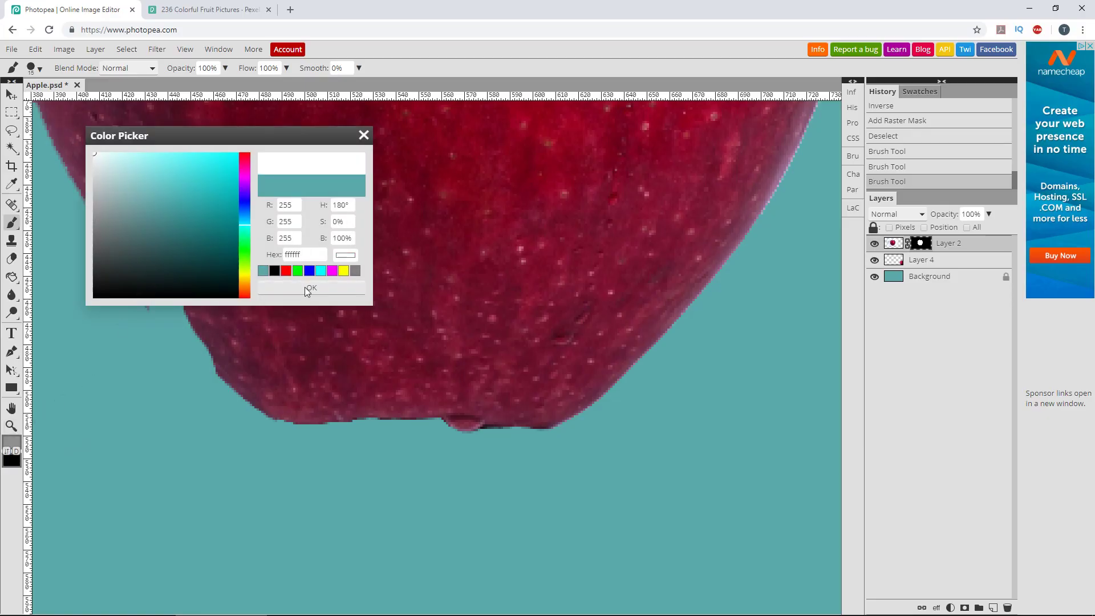
pyautogui.click(309, 288)
pyautogui.moveTo(181, 288); pyautogui.dragTo(251, 374)
pyautogui.hotkey('ctrl', 'z')
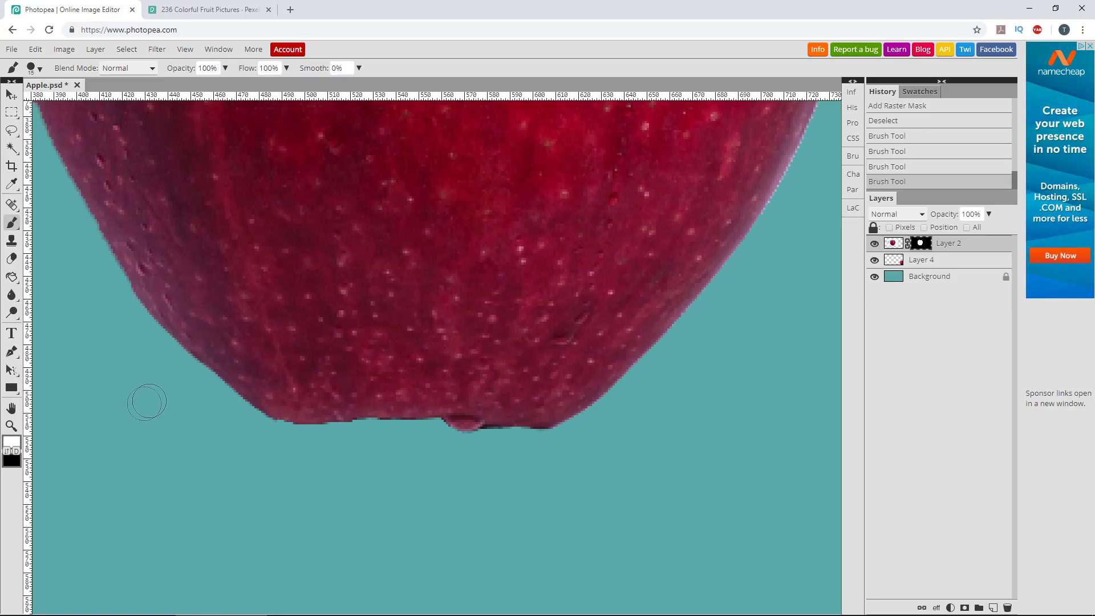
pyautogui.scroll(-2, 295, 462)
pyautogui.scroll(-2, 301, 451)
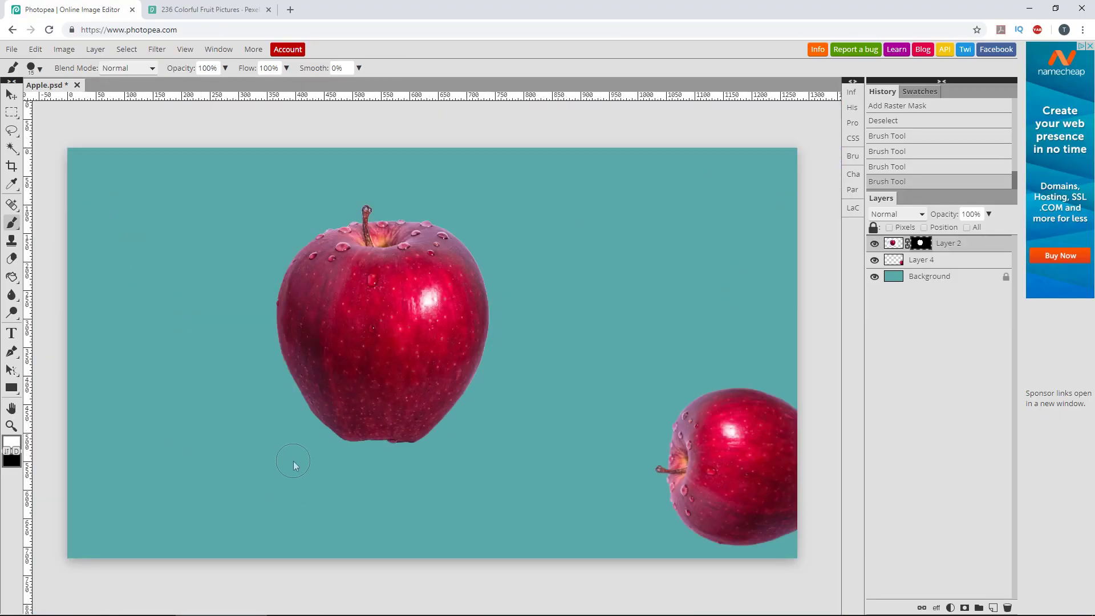
pyautogui.press('v')
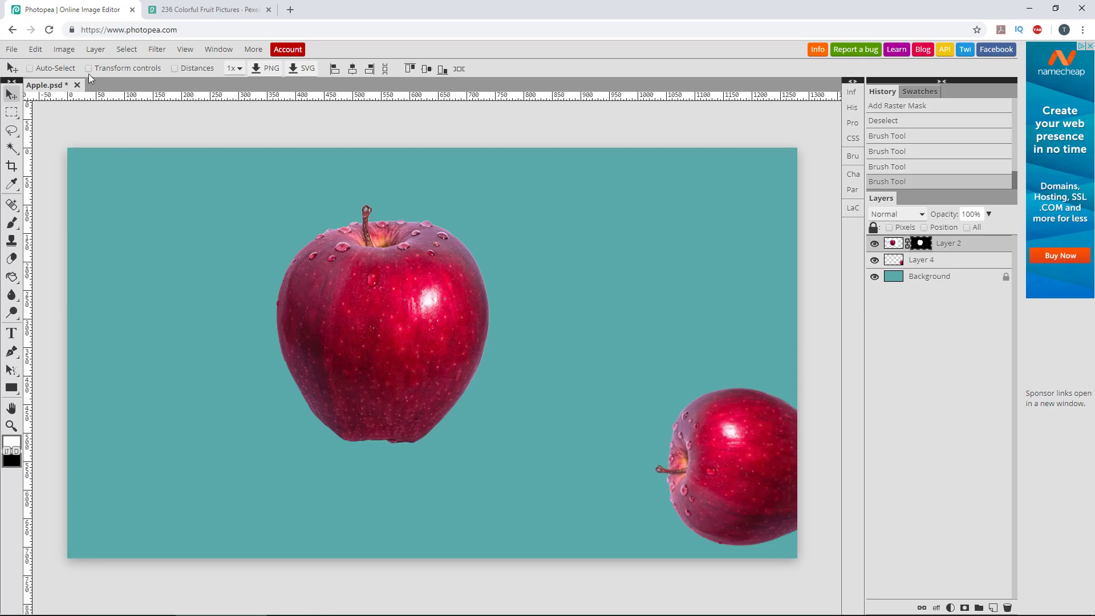
# Scale the apple to about 70% and rotate it about 74° into the lower-left corner.
pyautogui.click(88, 70)
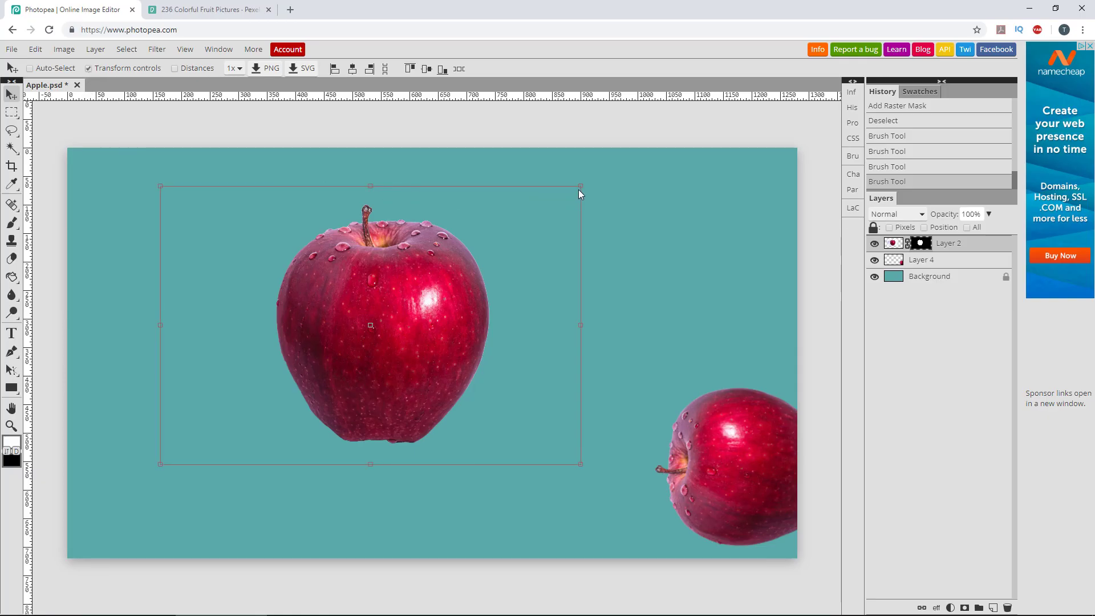
pyautogui.moveTo(578, 195); pyautogui.dragTo(452, 303)
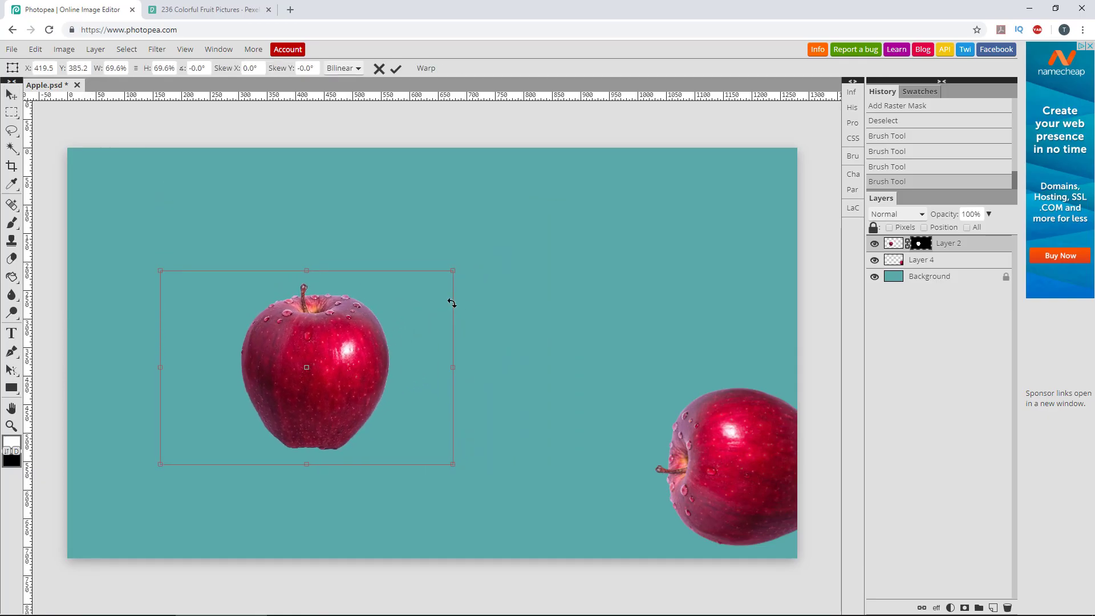
pyautogui.click(395, 68)
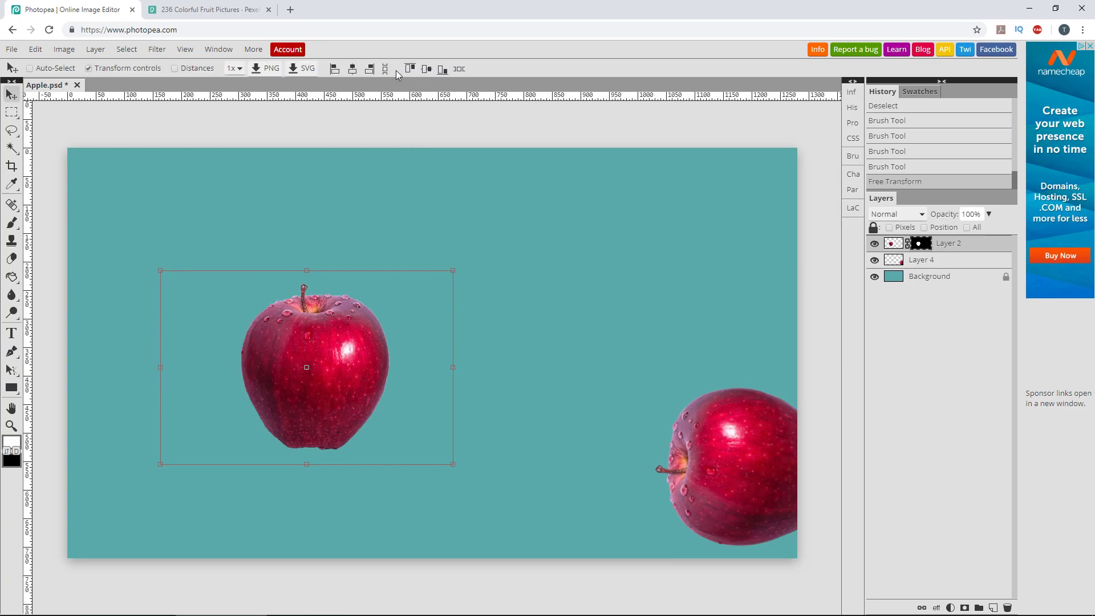
pyautogui.moveTo(465, 276)
pyautogui.mouseDown()
pyautogui.moveTo(356, 441)
pyautogui.moveTo(123, 490)
pyautogui.moveTo(116, 514)
pyautogui.mouseUp()
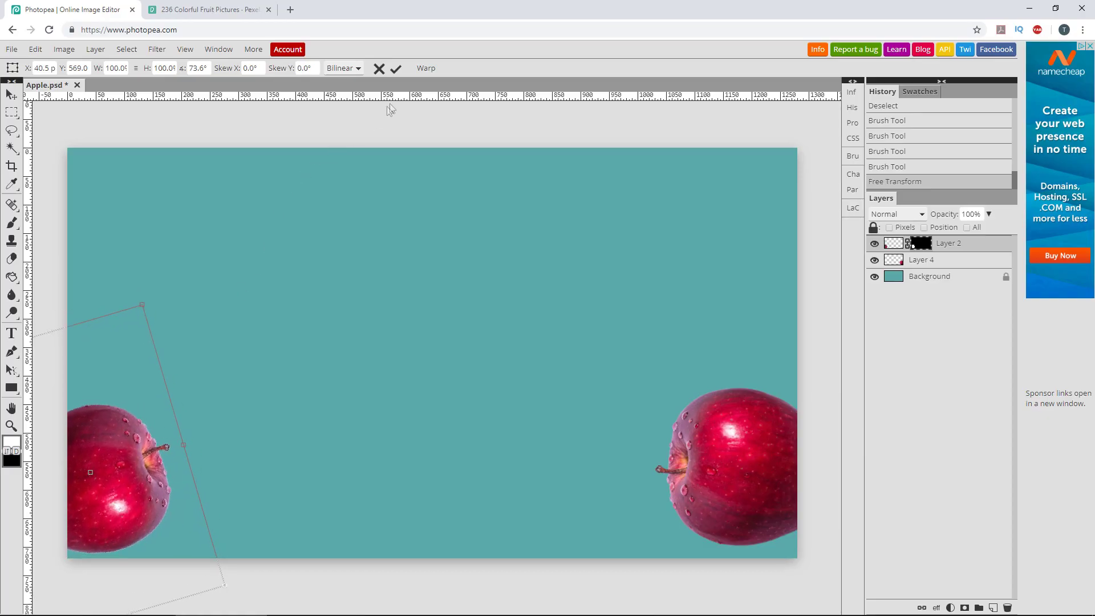
pyautogui.click(393, 73)
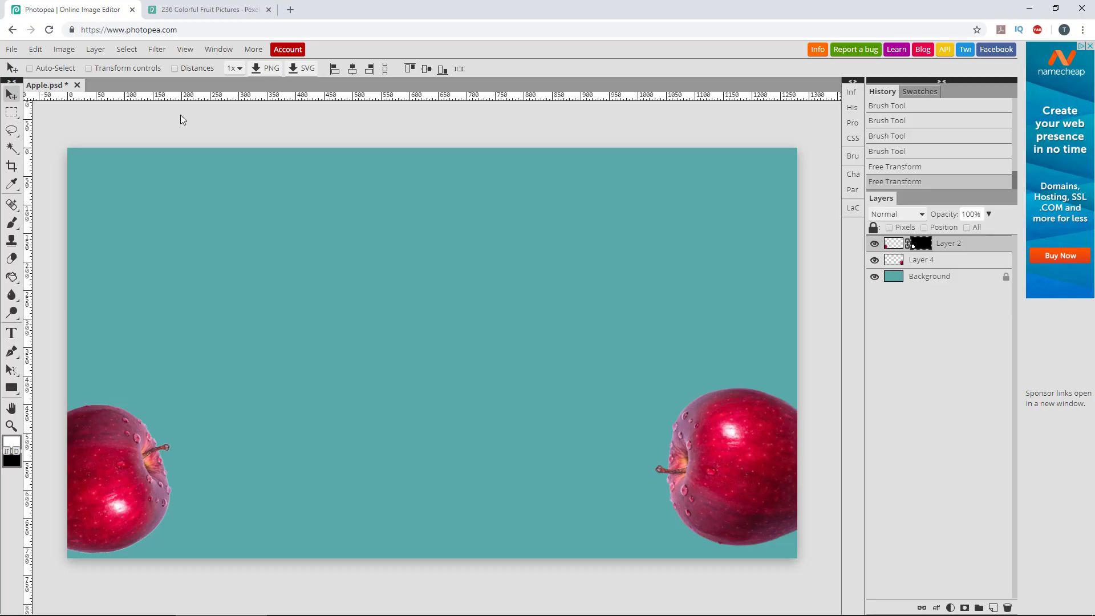
# On Pexels, search 'kitten', open the white kitten photo, and copy it.
pyautogui.click(189, 9)
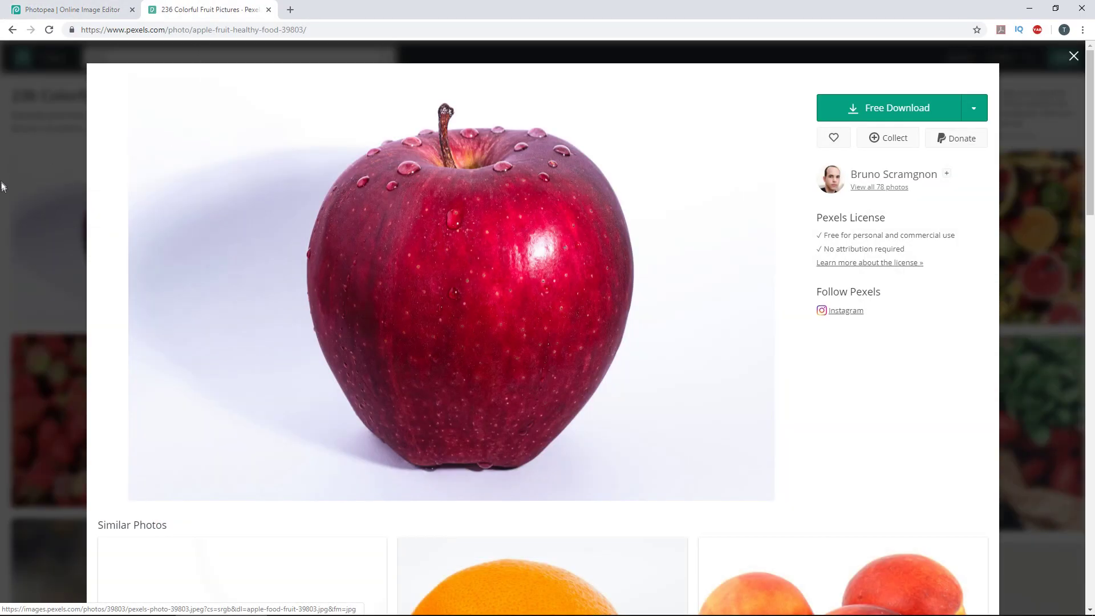
pyautogui.press('Escape')
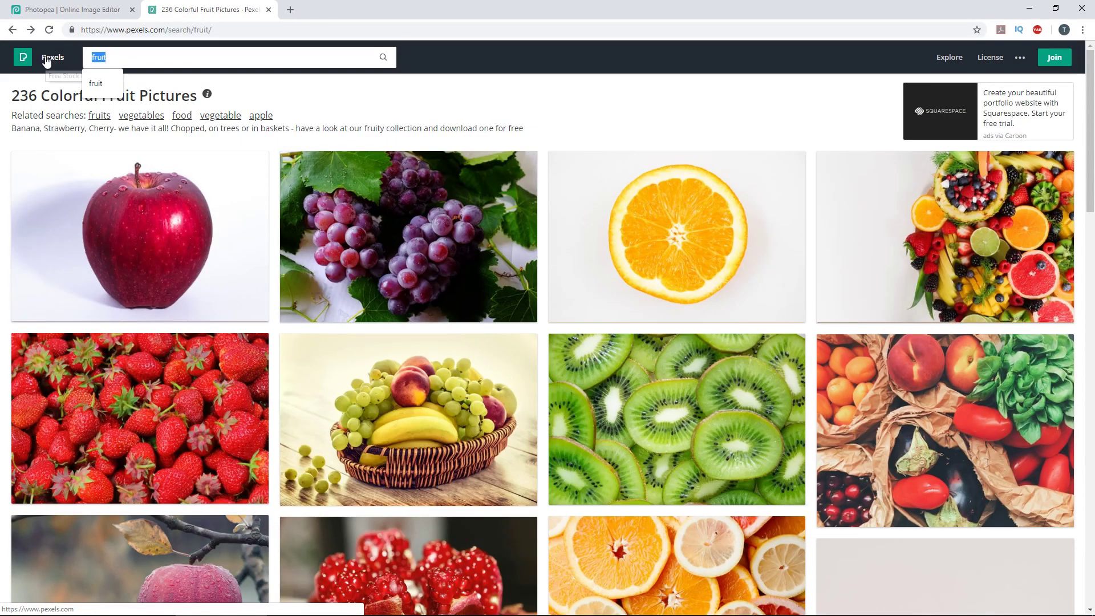
pyautogui.write('kitten')
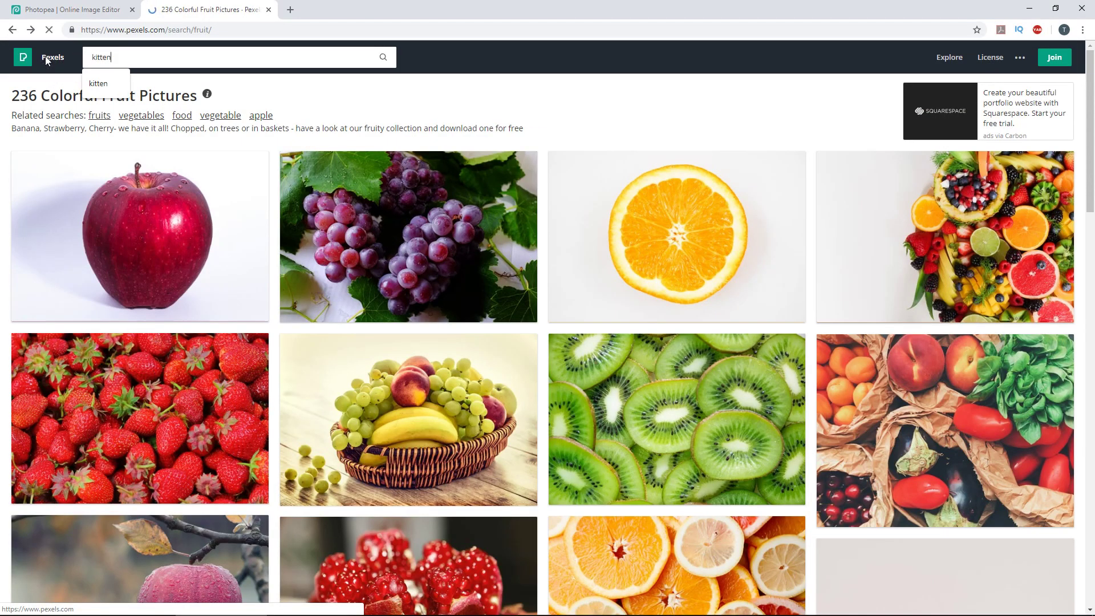
pyautogui.press('Return')
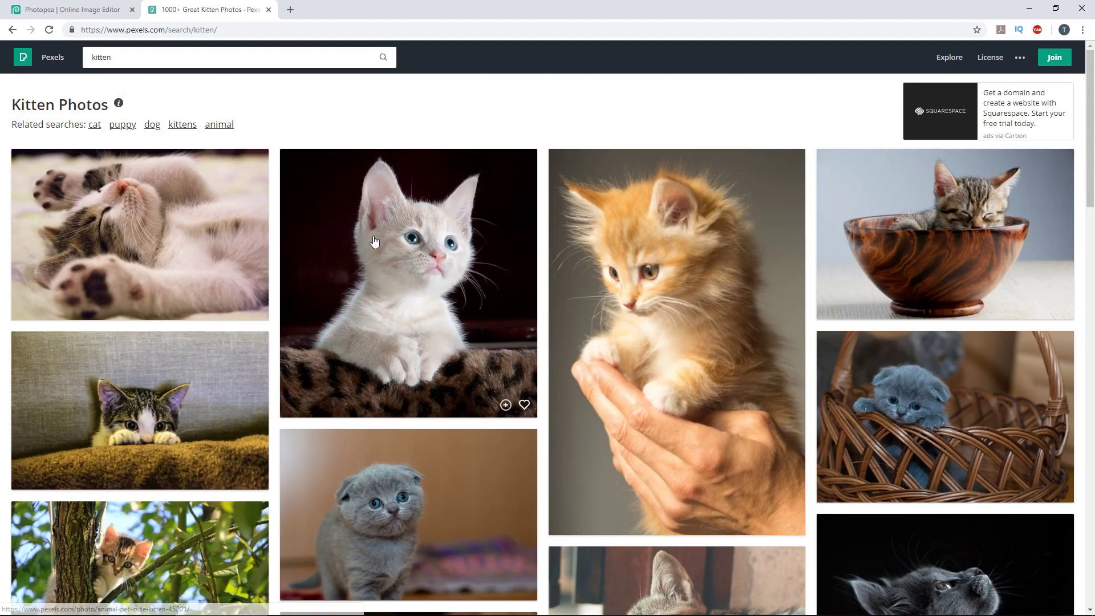
pyautogui.click(368, 244)
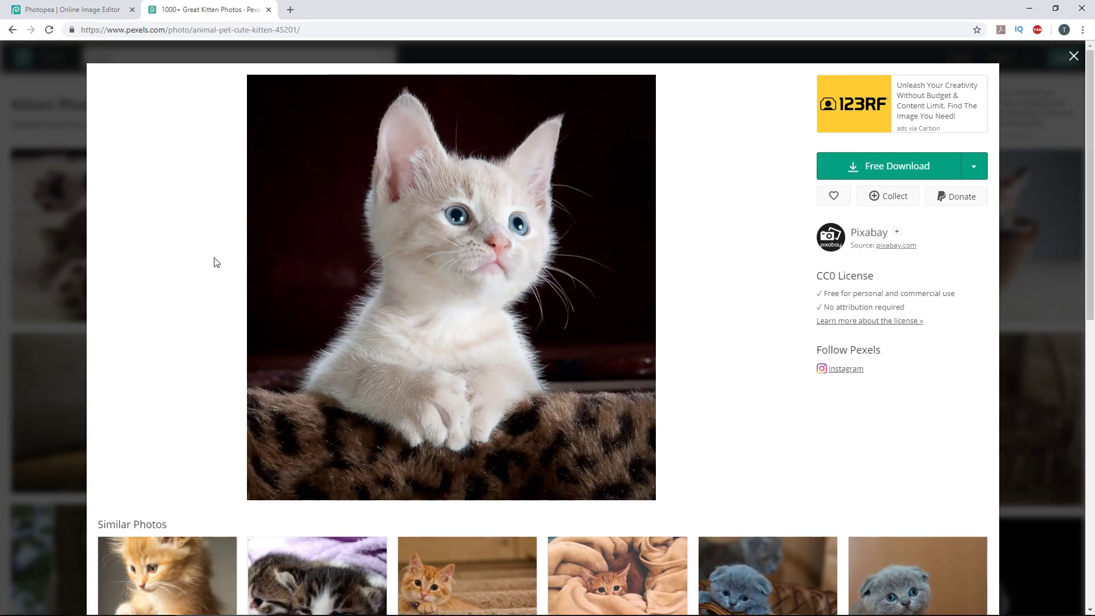
pyautogui.rightClick(390, 232)
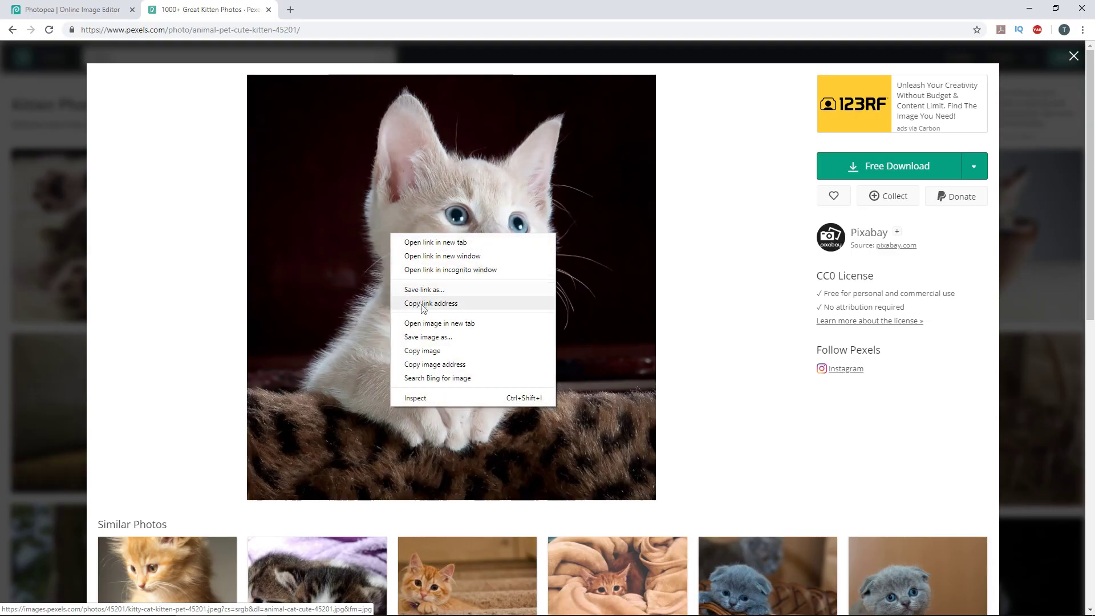
pyautogui.click(429, 351)
# Back in Photopea, create a new blank white 1280×720 document.
pyautogui.click(89, 9)
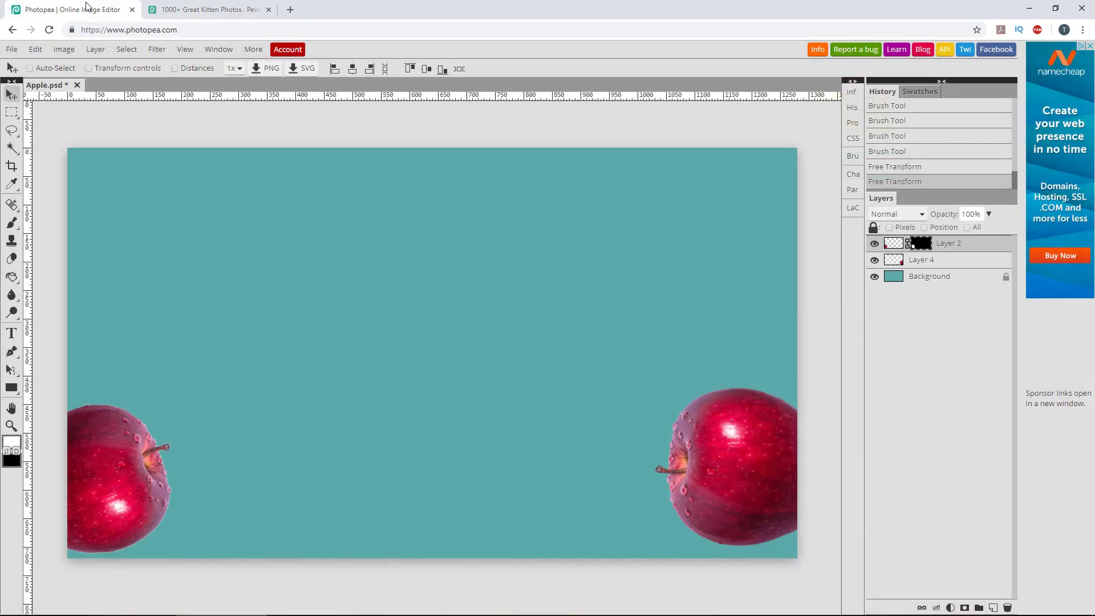
pyautogui.click(13, 49)
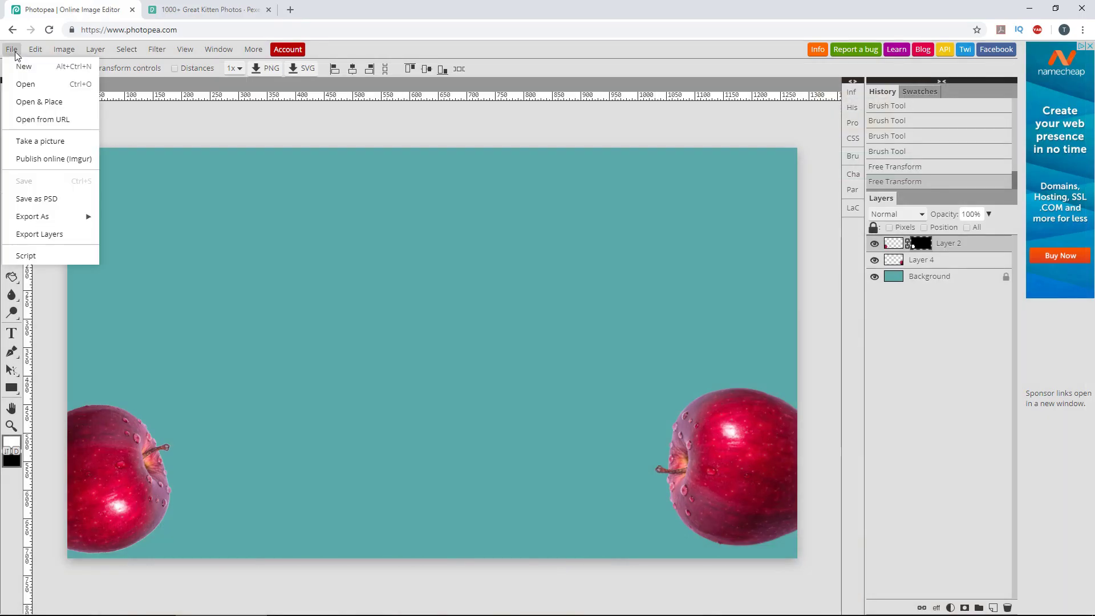
pyautogui.click(19, 67)
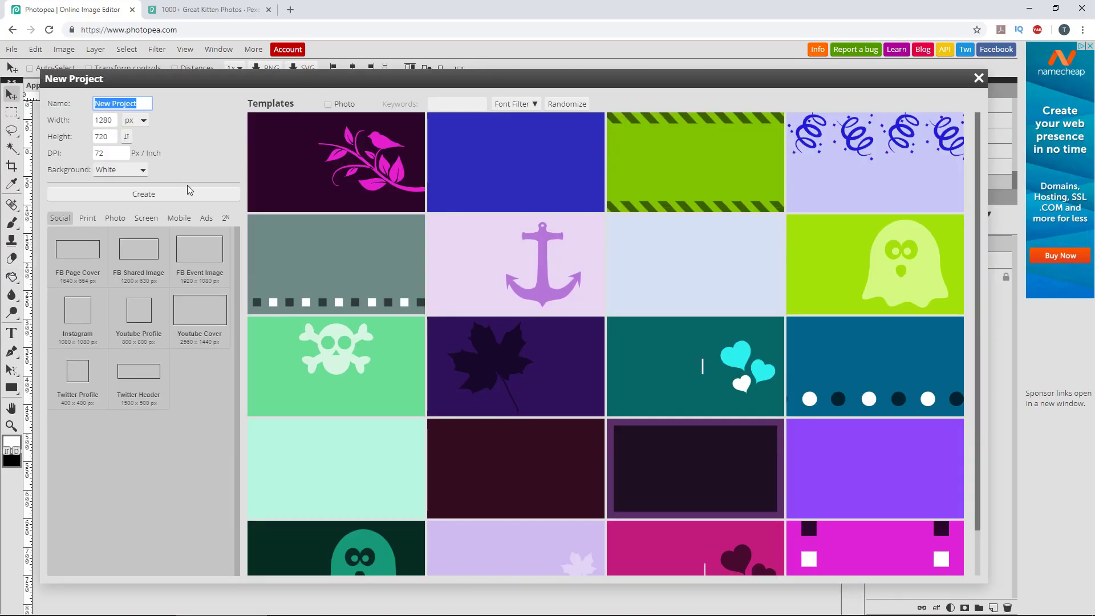
pyautogui.click(157, 196)
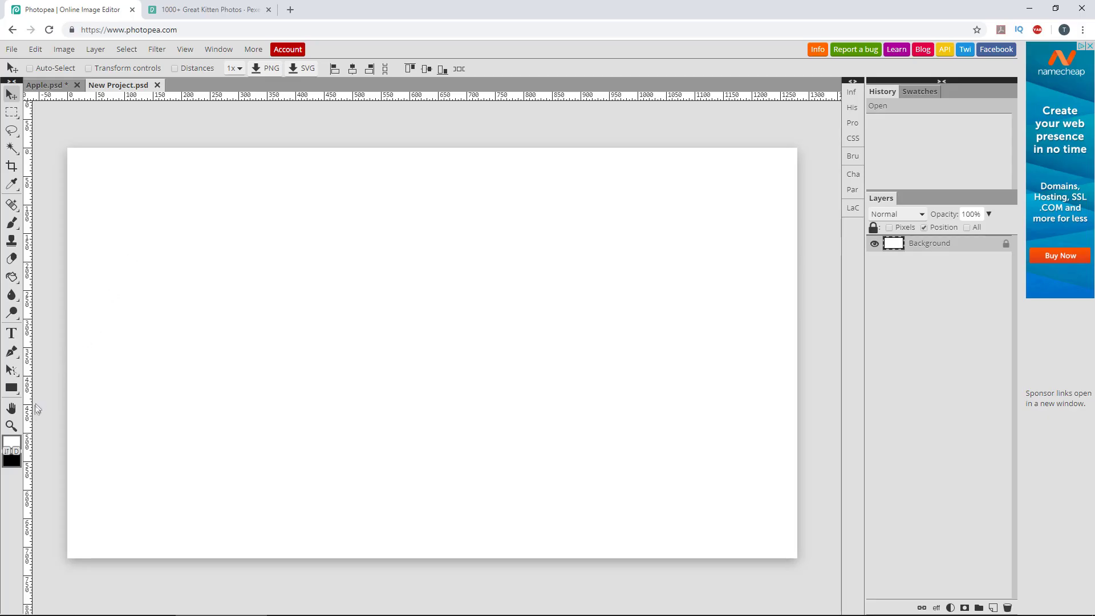
# Fill the canvas with dark green #0d201f and paste in the kitten photo.
pyautogui.click(12, 443)
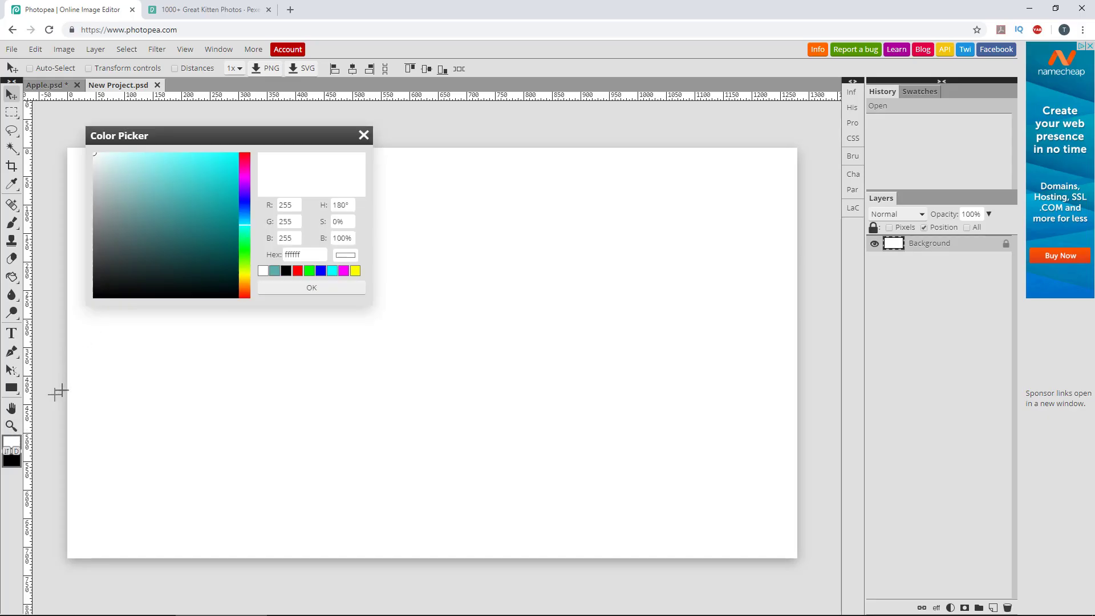
pyautogui.doubleClick(304, 253)
pyautogui.write('0d201')
pyautogui.write('f')
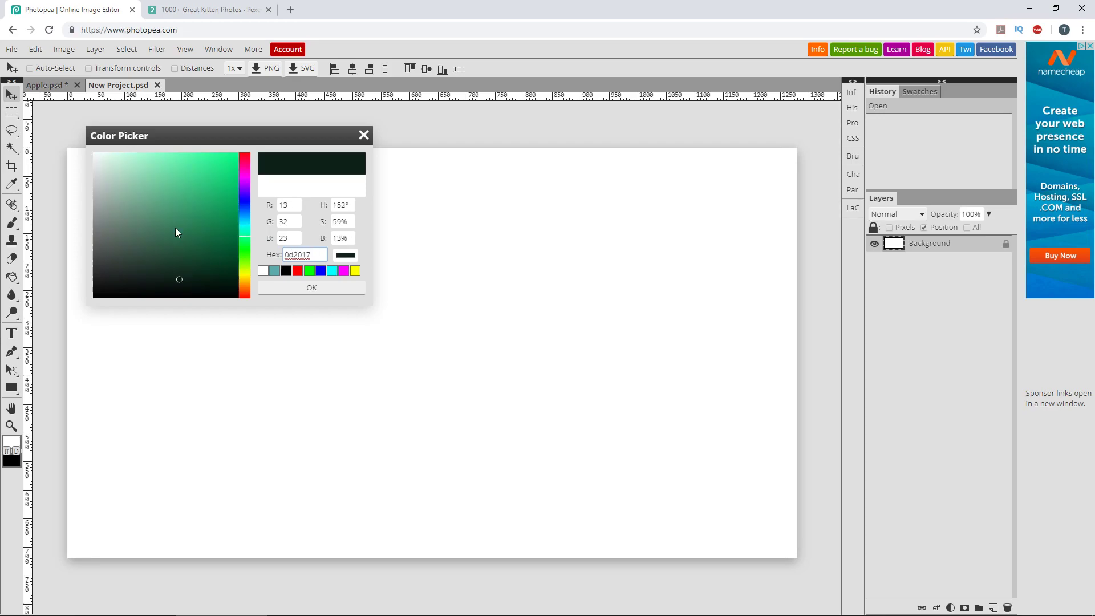
pyautogui.click(284, 286)
pyautogui.press('g')
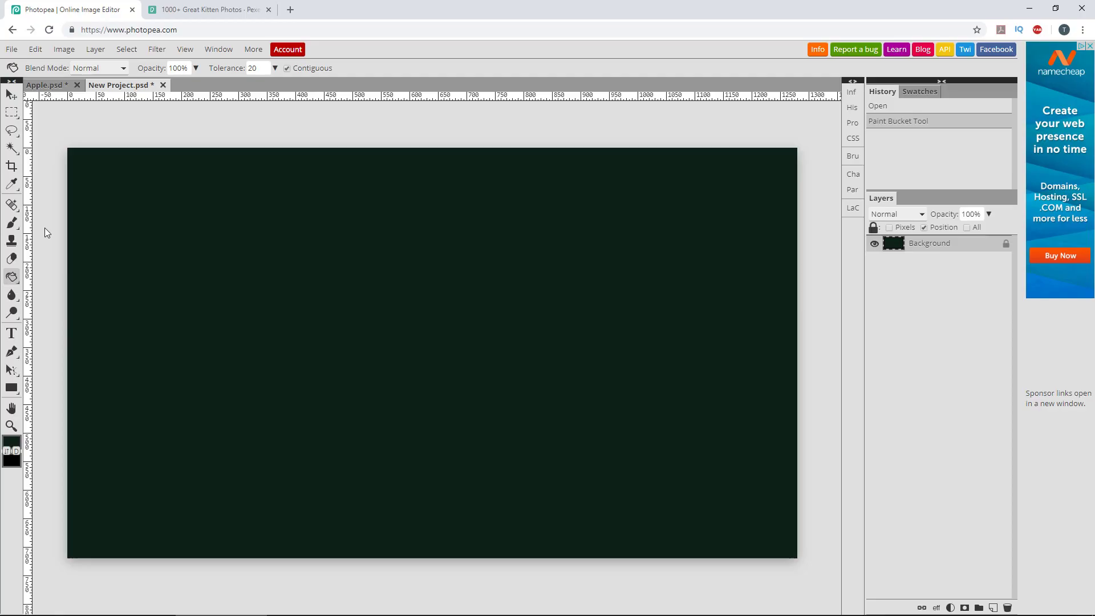
pyautogui.hotkey('ctrl', 'v')
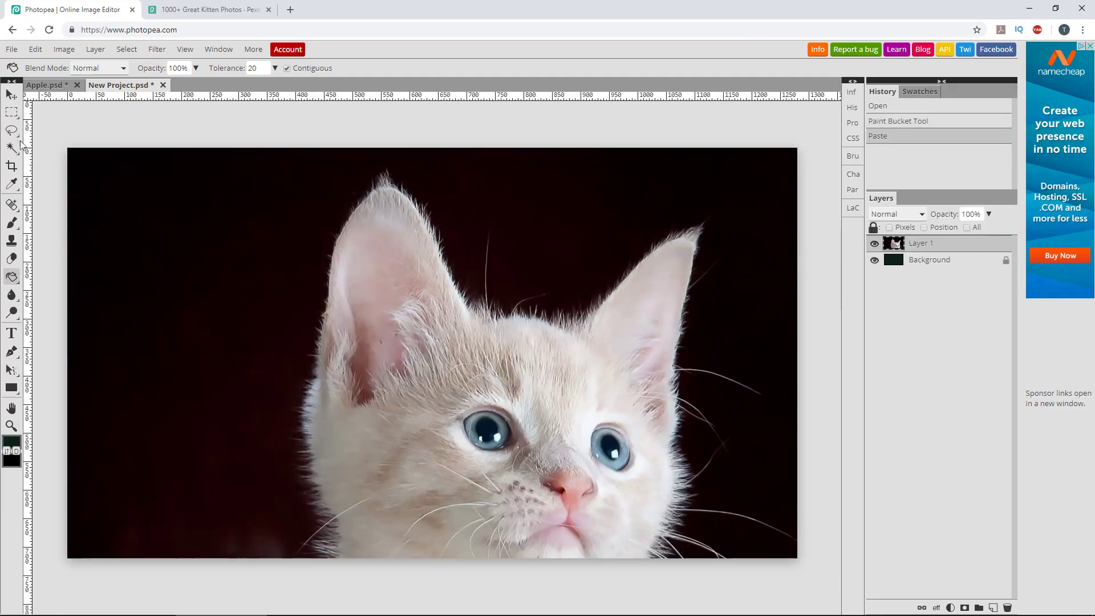
# Scale the kitten layer to about 48%, place it lower-centre and commit the transform.
pyautogui.click(12, 95)
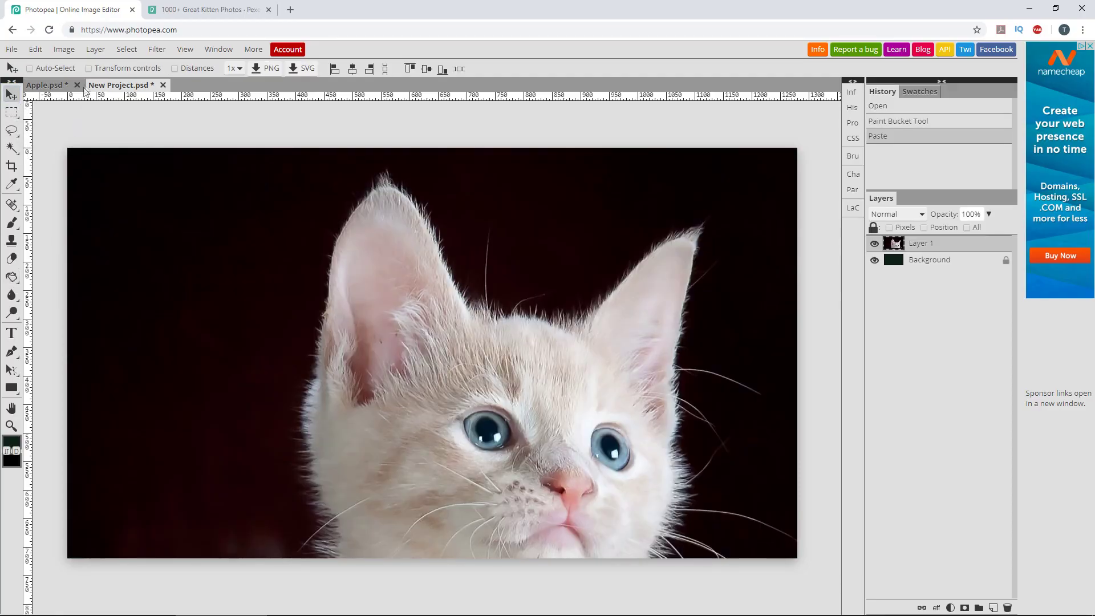
pyautogui.click(89, 68)
pyautogui.moveTo(68, 149); pyautogui.dragTo(433, 457)
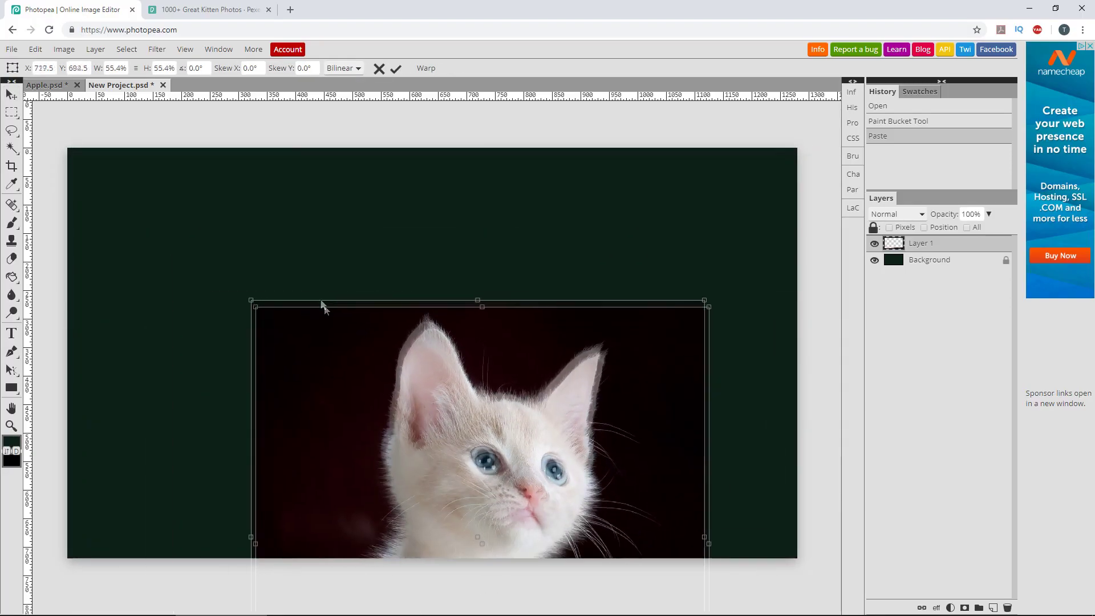
pyautogui.moveTo(511, 544); pyautogui.dragTo(234, 192)
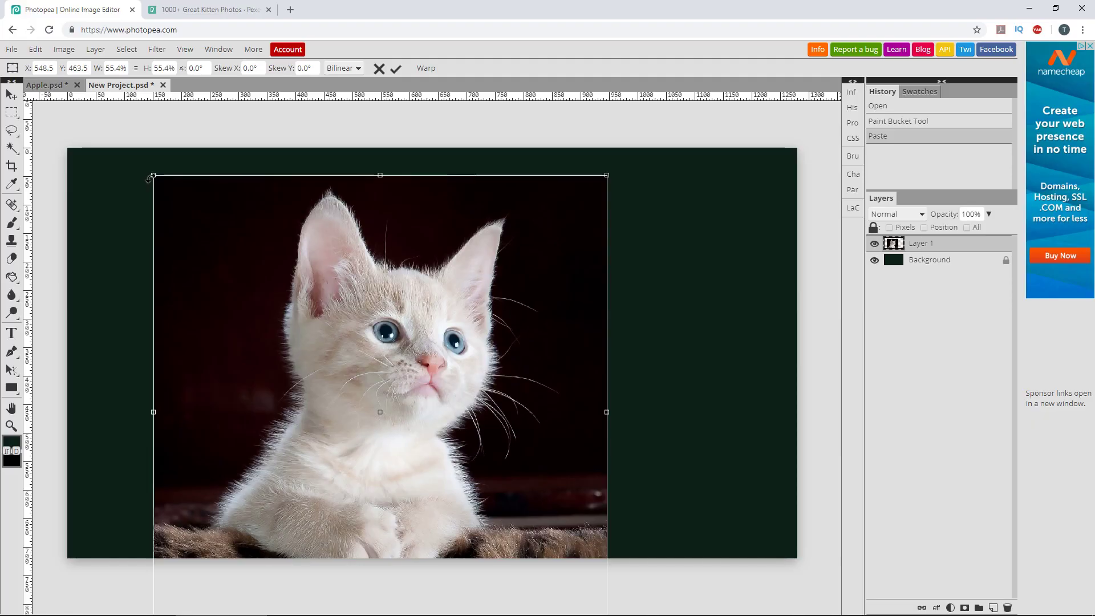
pyautogui.moveTo(153, 177); pyautogui.dragTo(216, 239)
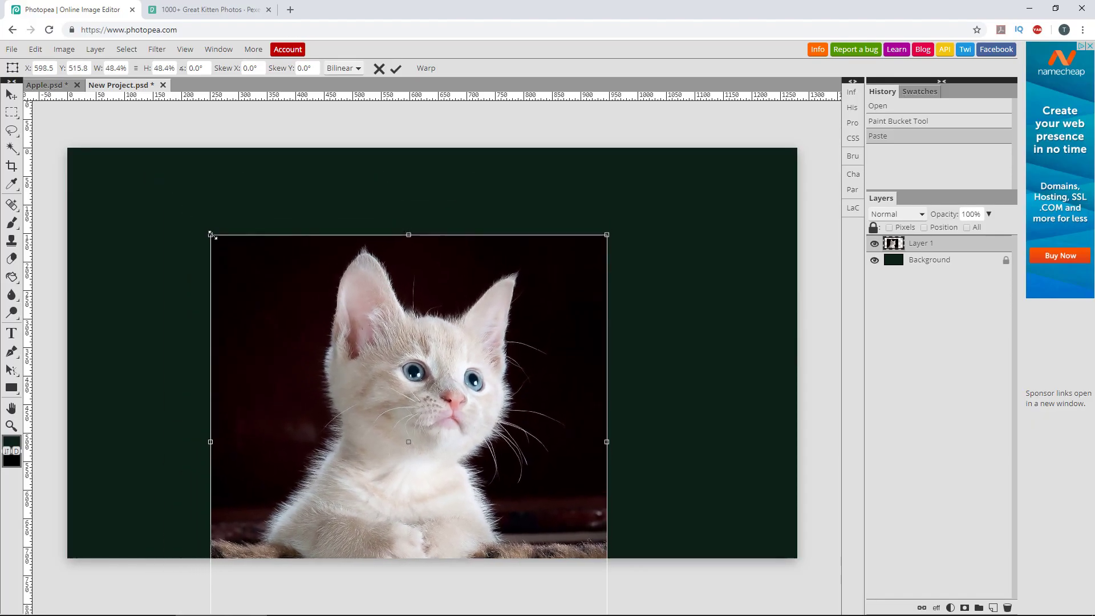
pyautogui.moveTo(276, 315); pyautogui.dragTo(287, 305)
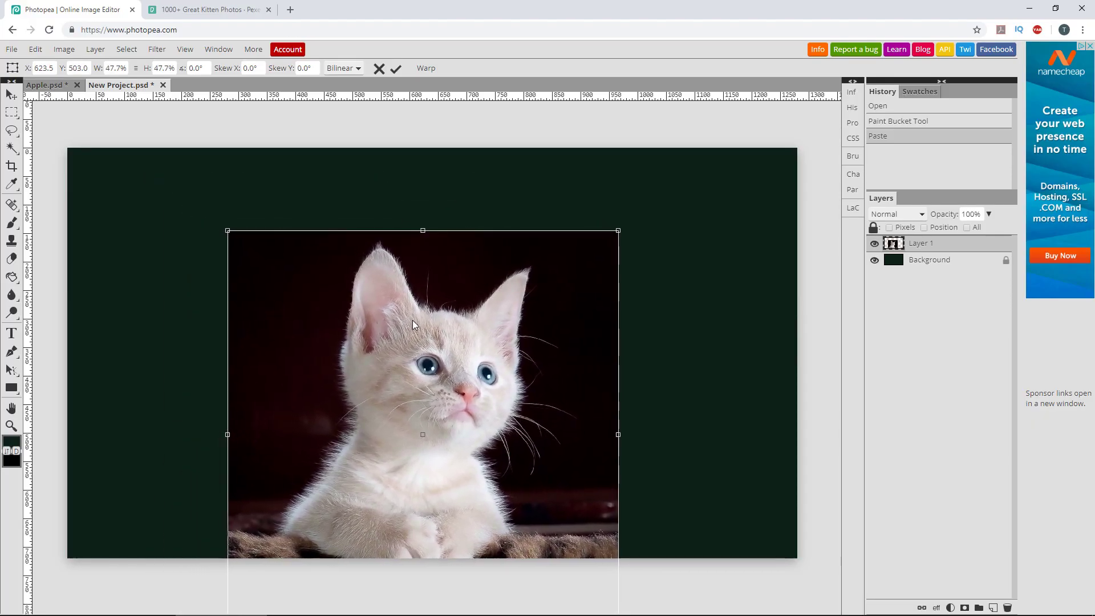
pyautogui.click(396, 68)
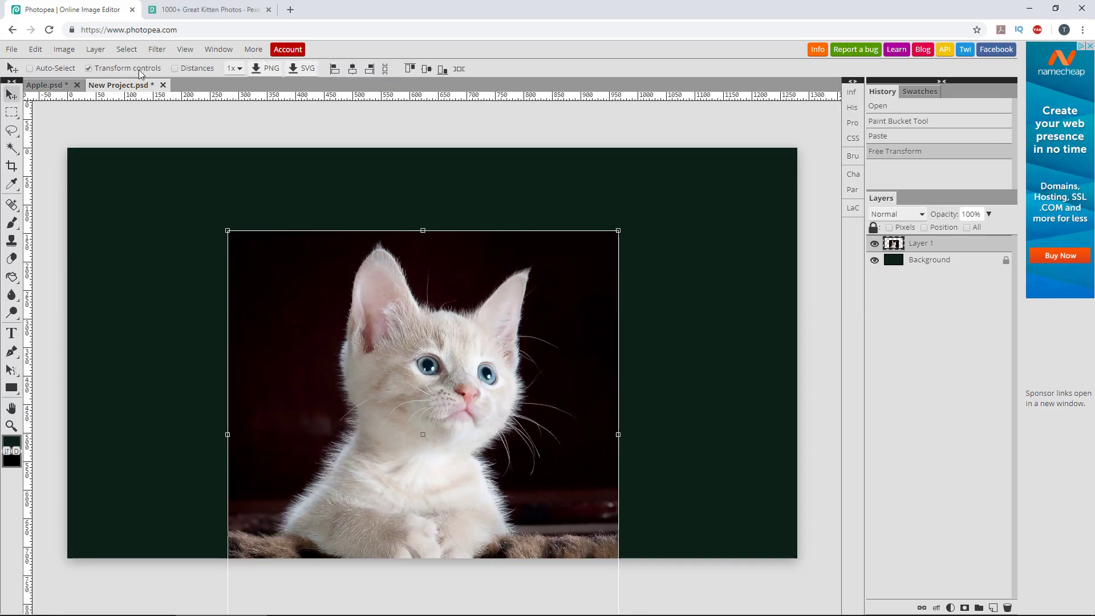
pyautogui.click(97, 69)
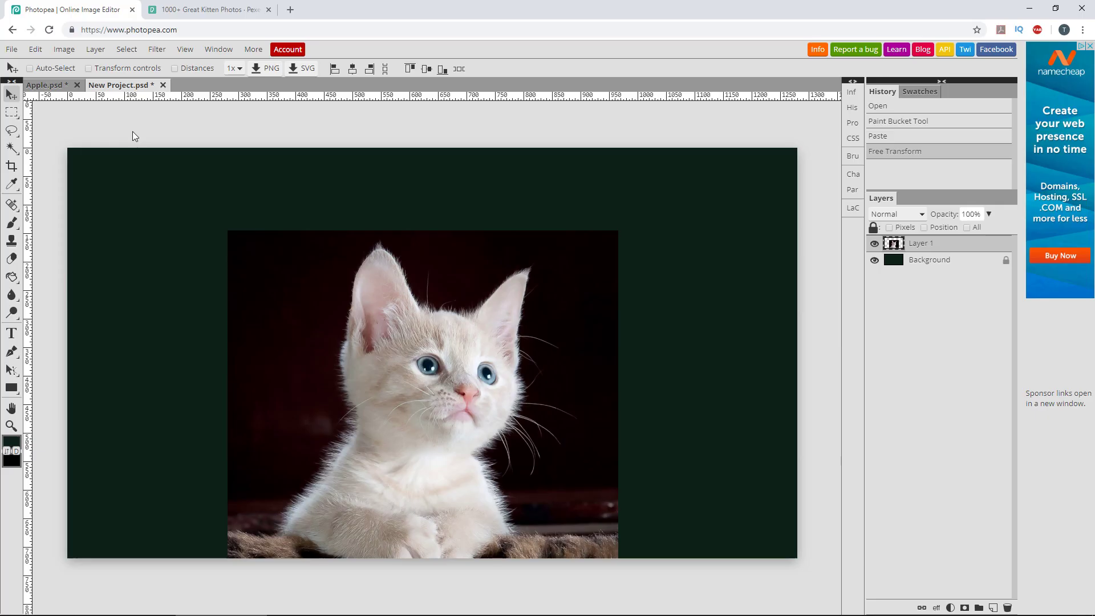
# Quick-select the kitten's chest, face and left-ear area, then start Refine Edge.
pyautogui.press('w')
pyautogui.click(173, 225)
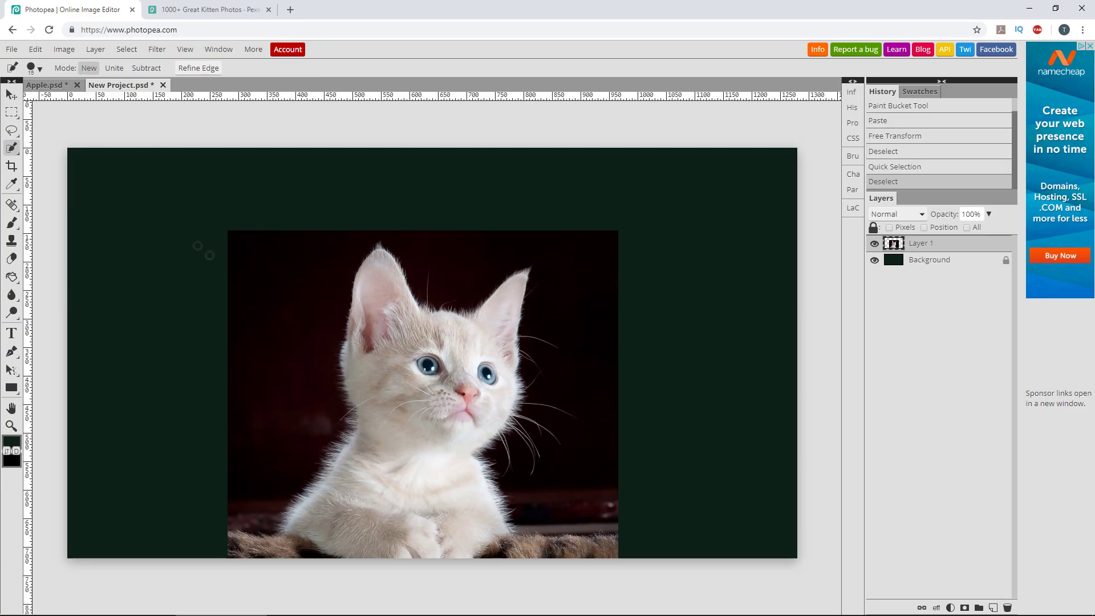
pyautogui.moveTo(341, 533); pyautogui.dragTo(426, 370)
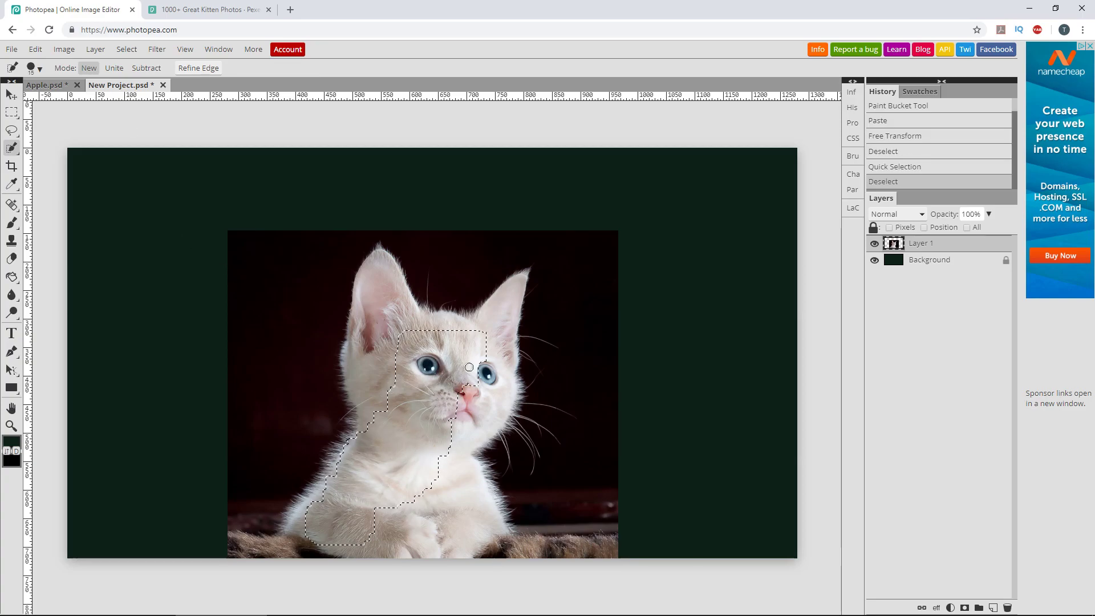
pyautogui.moveTo(427, 370)
pyautogui.mouseDown()
pyautogui.moveTo(466, 392)
pyautogui.moveTo(440, 552)
pyautogui.moveTo(382, 374)
pyautogui.moveTo(432, 328)
pyautogui.moveTo(517, 295)
pyautogui.mouseUp()
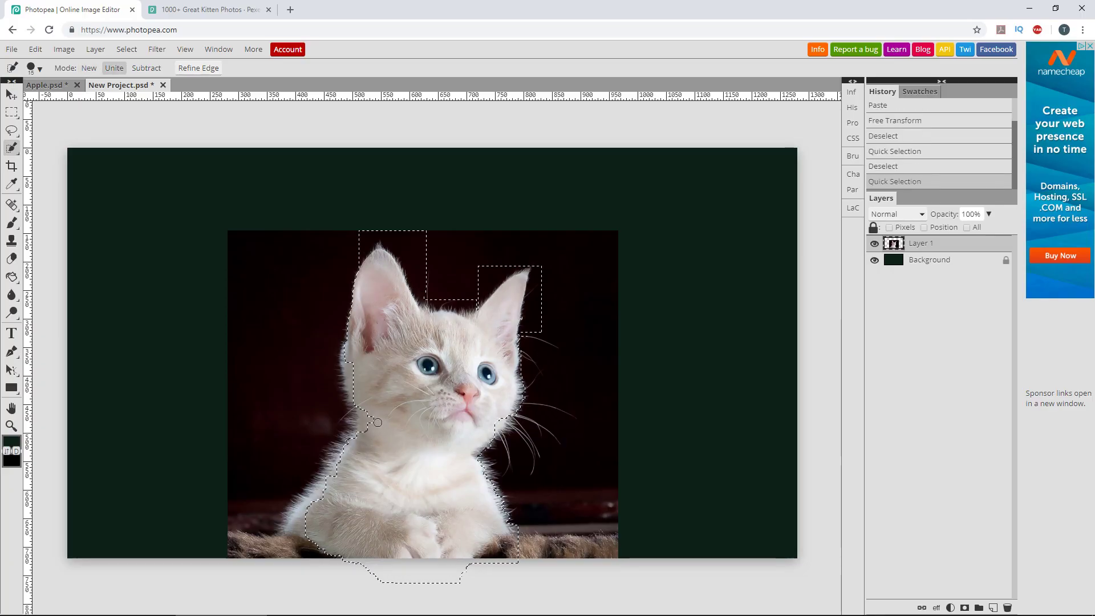
pyautogui.moveTo(377, 422); pyautogui.dragTo(343, 347)
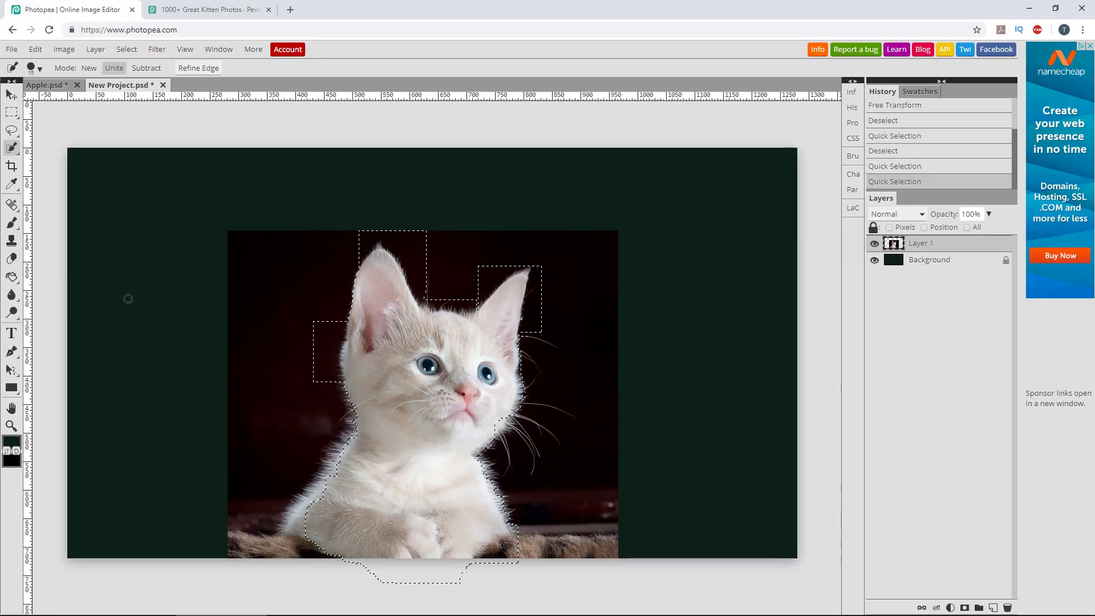
pyautogui.click(198, 67)
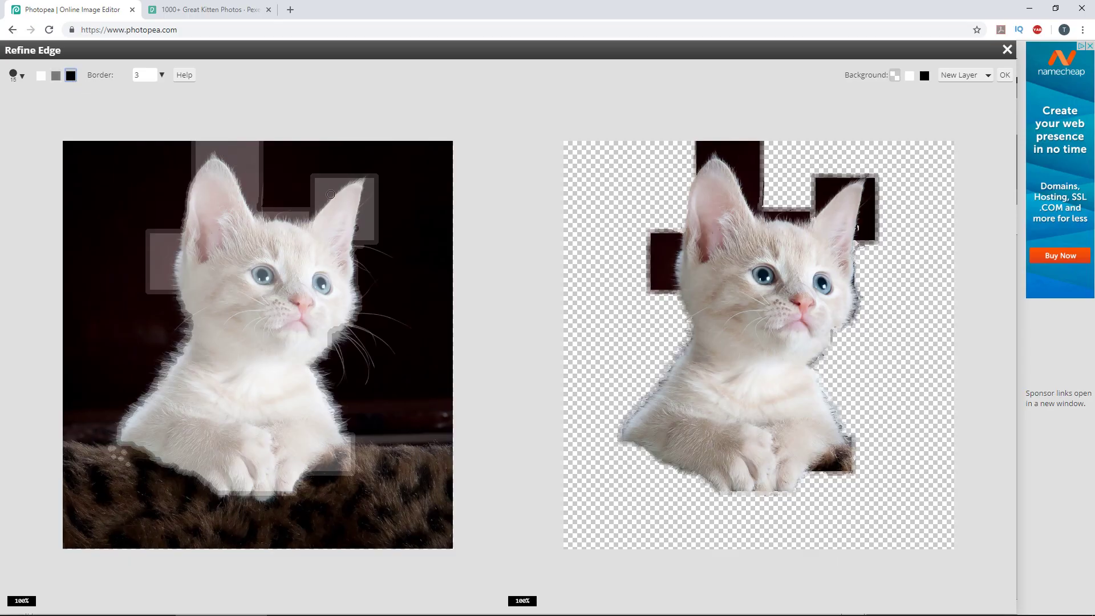
# Paint black around the kitten's right ear, then white to restore the ear.
pyautogui.moveTo(331, 194); pyautogui.dragTo(330, 202)
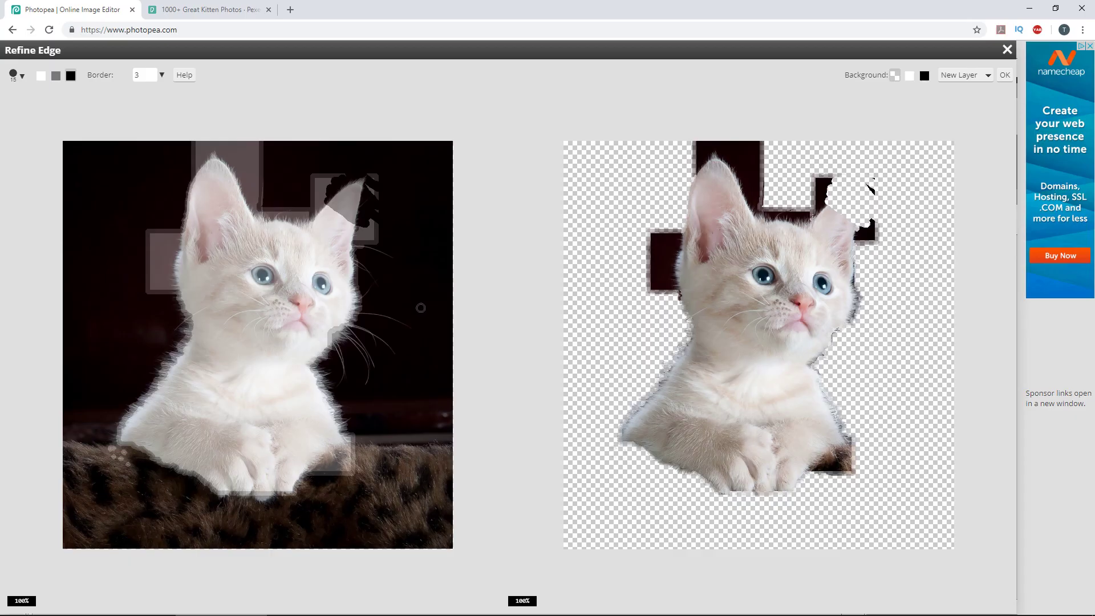
pyautogui.click(41, 76)
pyautogui.moveTo(326, 208); pyautogui.dragTo(329, 213)
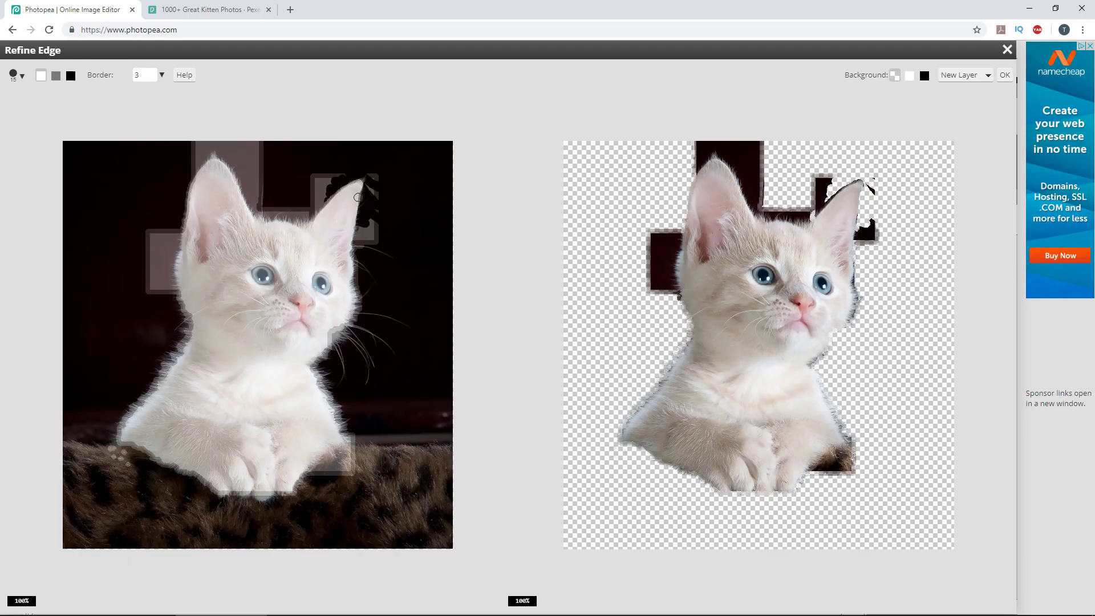
pyautogui.moveTo(359, 192); pyautogui.dragTo(346, 231)
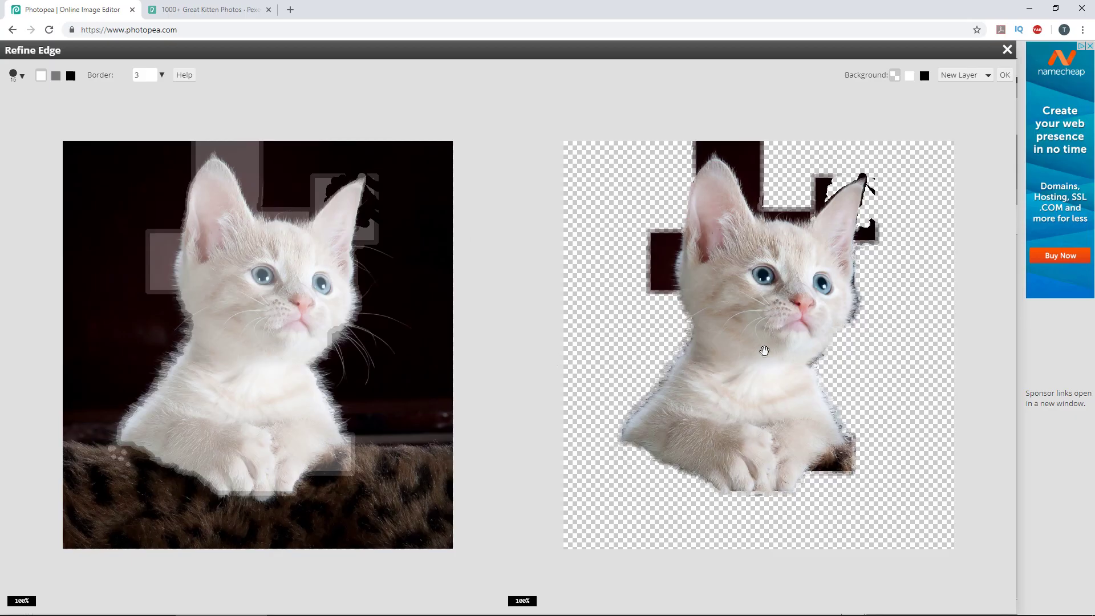
pyautogui.scroll(1, 226, 311)
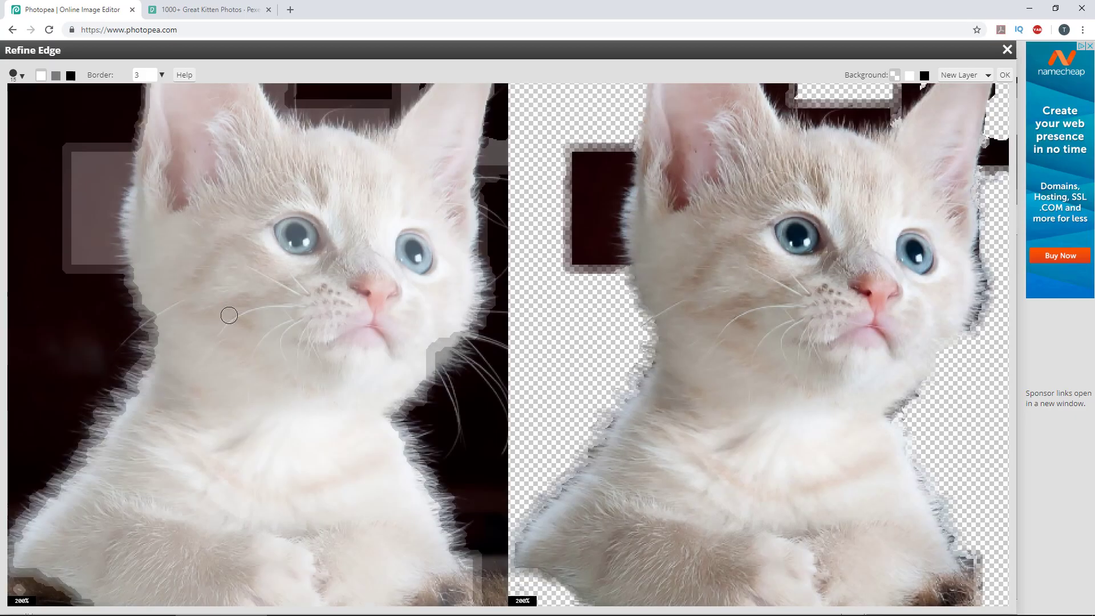
# Paint out dark blocks near both ears and soft-edge brush the cheek fur.
pyautogui.click(71, 76)
pyautogui.moveTo(73, 153)
pyautogui.mouseDown()
pyautogui.moveTo(66, 176)
pyautogui.moveTo(125, 173)
pyautogui.moveTo(92, 232)
pyautogui.moveTo(121, 177)
pyautogui.moveTo(81, 138)
pyautogui.moveTo(110, 130)
pyautogui.mouseUp()
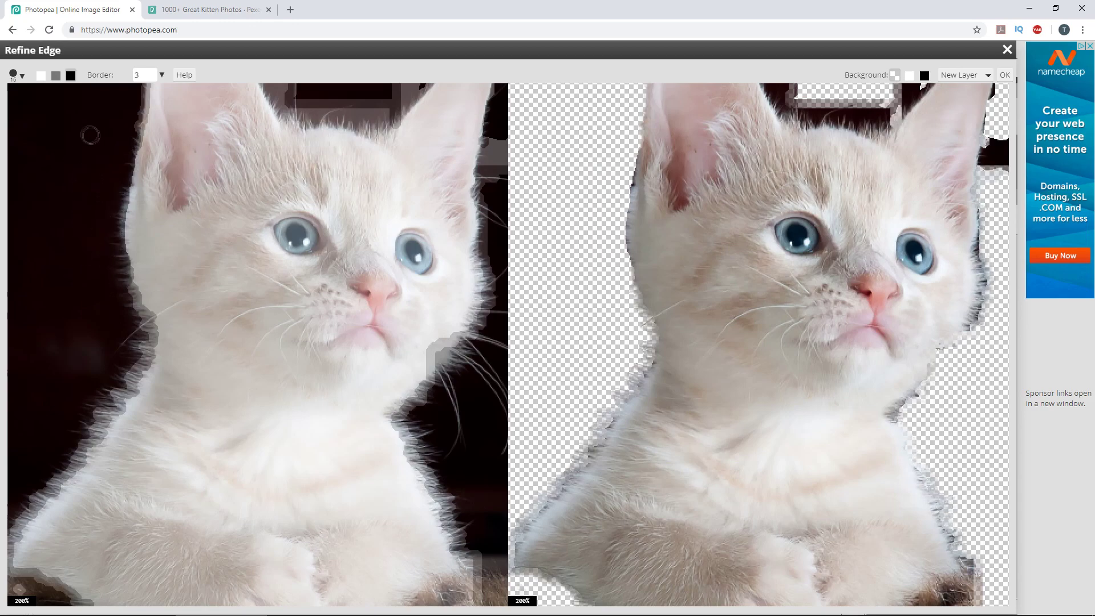
pyautogui.scroll(-2, 95, 228)
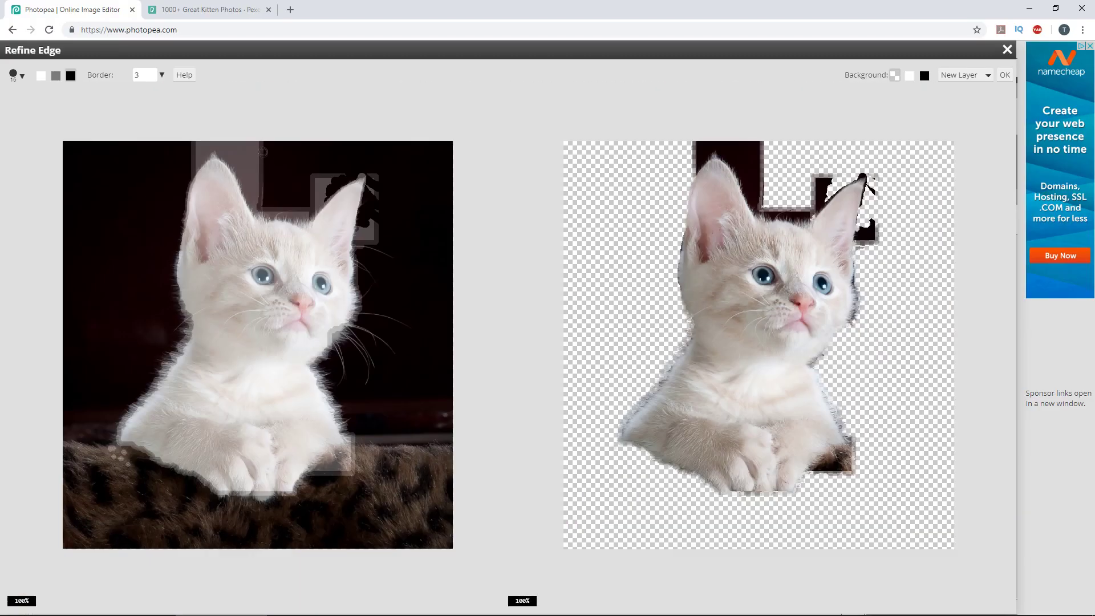
pyautogui.scroll(2, 263, 155)
pyautogui.moveTo(129, 193)
pyautogui.mouseDown()
pyautogui.moveTo(265, 150)
pyautogui.moveTo(278, 197)
pyautogui.moveTo(213, 214)
pyautogui.moveTo(223, 182)
pyautogui.moveTo(363, 278)
pyautogui.moveTo(385, 253)
pyautogui.moveTo(466, 207)
pyautogui.moveTo(493, 274)
pyautogui.moveTo(454, 346)
pyautogui.moveTo(472, 240)
pyautogui.mouseUp()
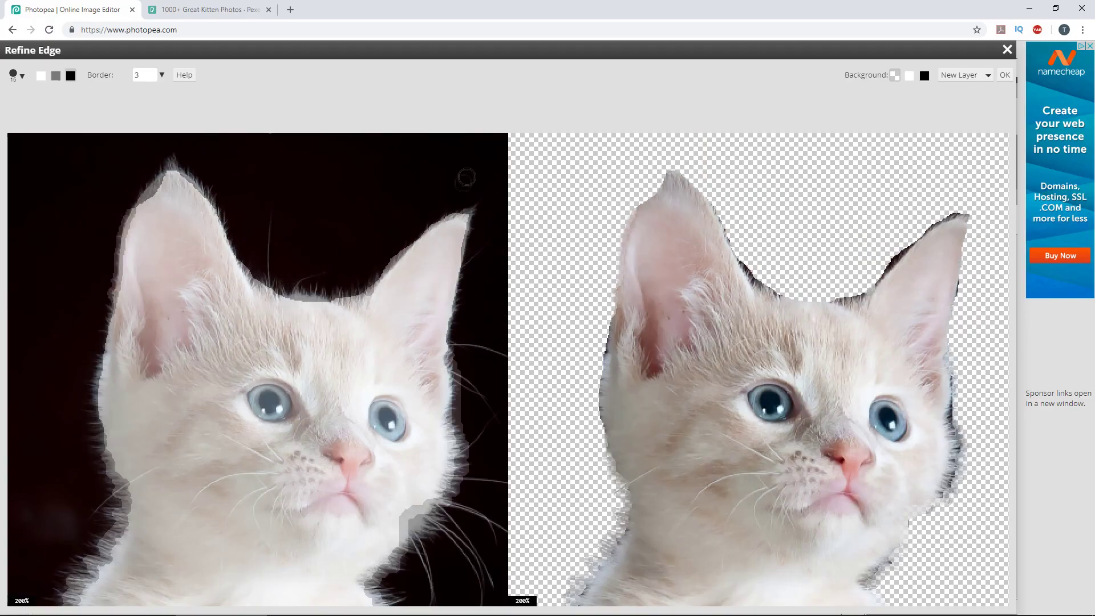
pyautogui.scroll(-2, 380, 359)
pyautogui.click(55, 76)
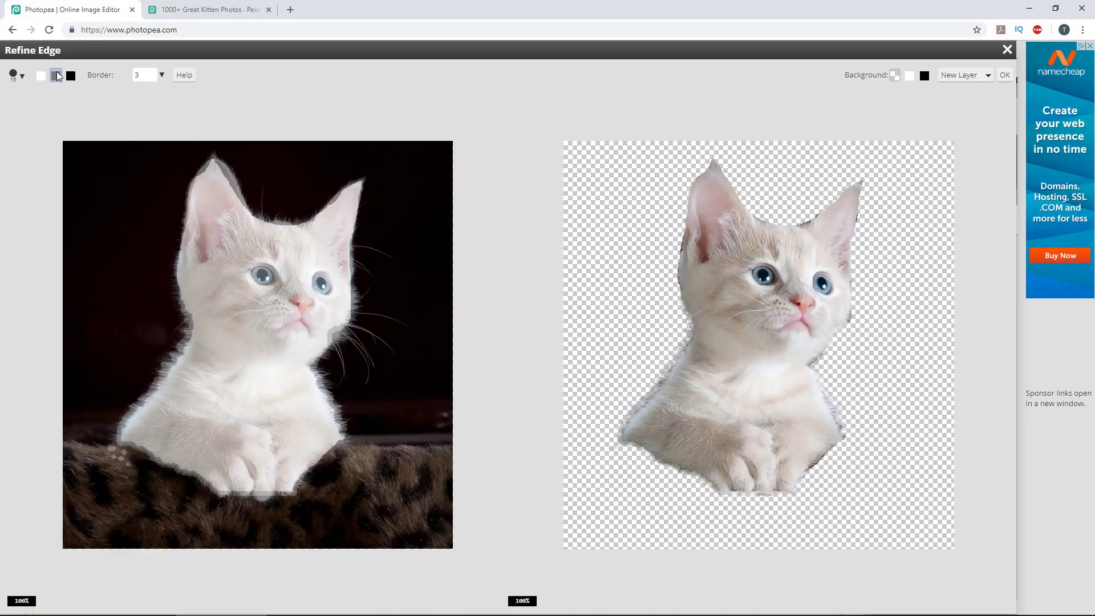
pyautogui.scroll(2, 358, 299)
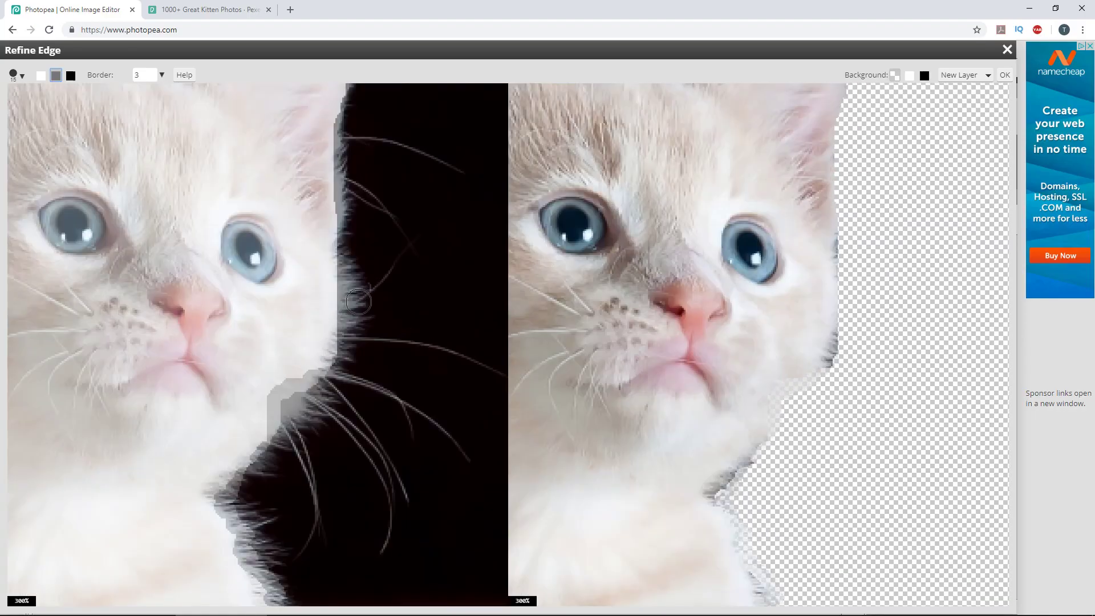
pyautogui.moveTo(358, 300)
pyautogui.mouseDown()
pyautogui.moveTo(344, 298)
pyautogui.moveTo(230, 498)
pyautogui.mouseUp()
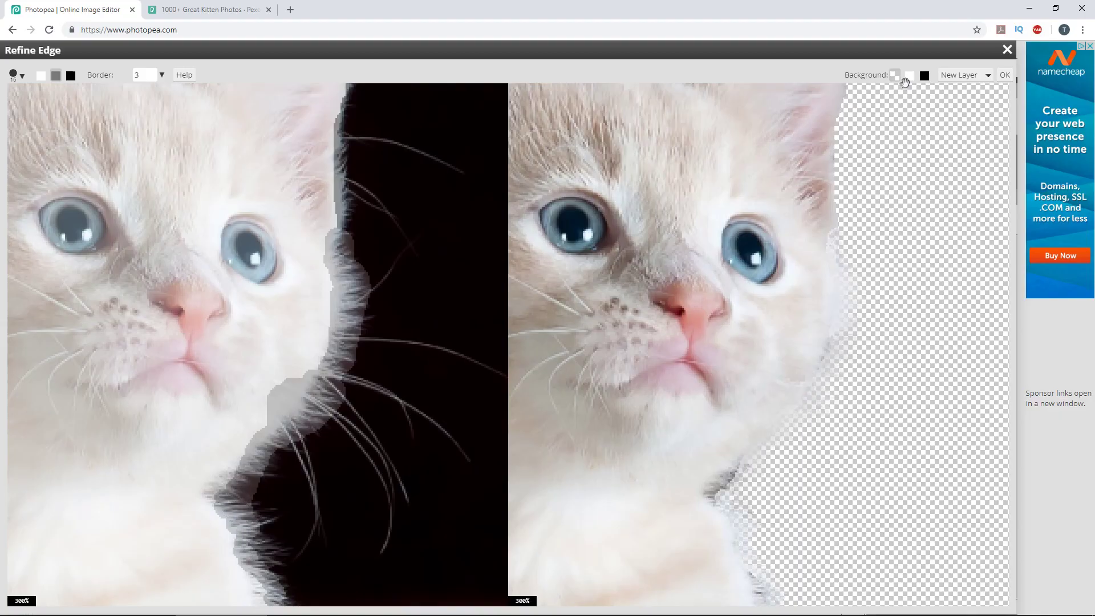
# Preview the cut-out against black and refine the fur edge beside the cheek.
pyautogui.click(910, 81)
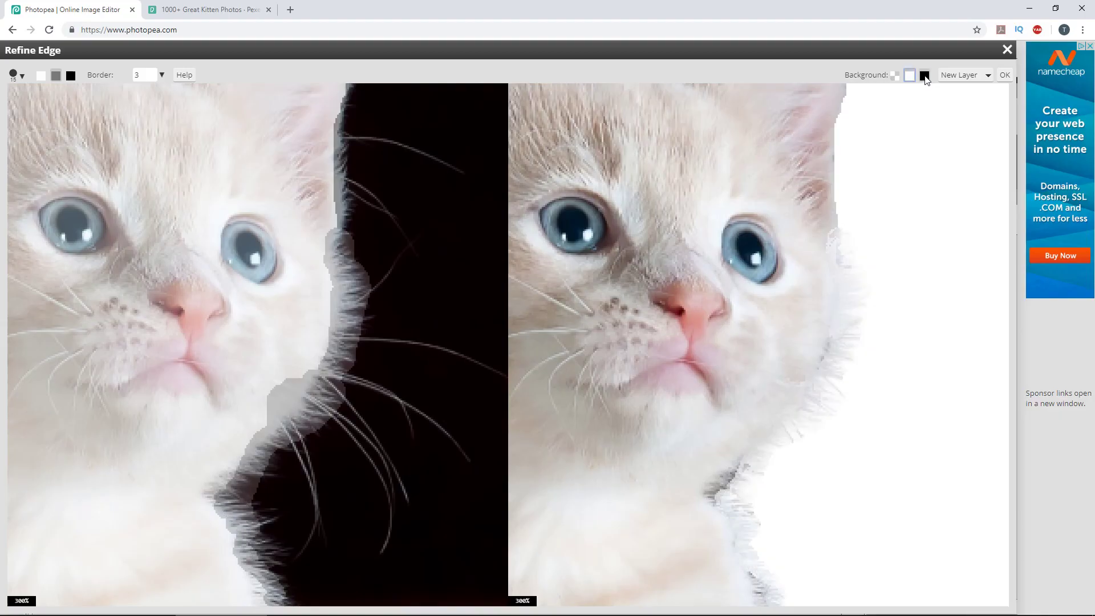
pyautogui.click(925, 75)
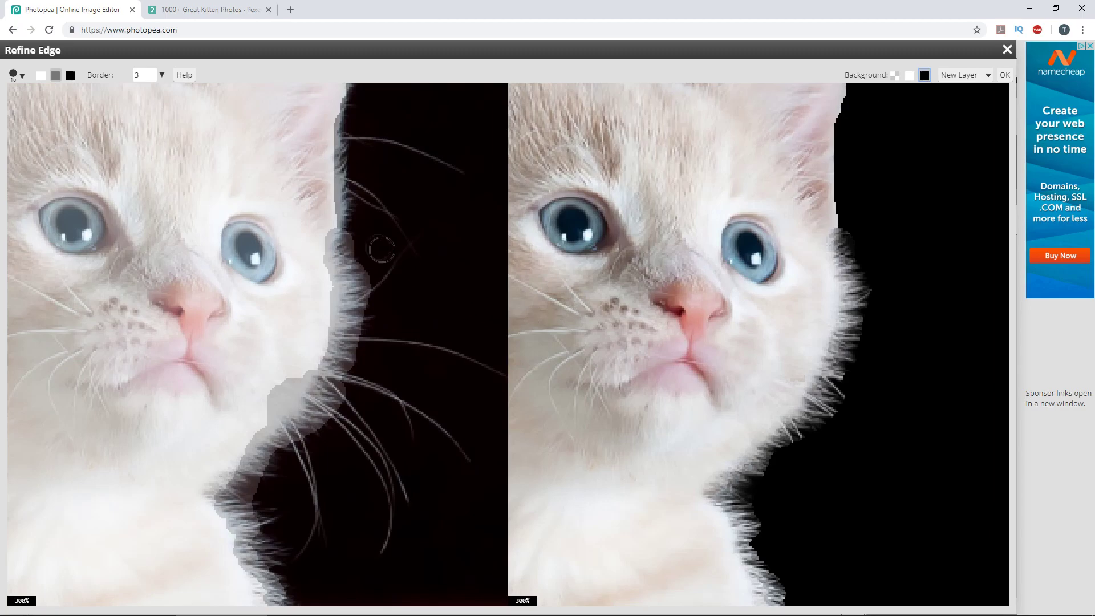
pyautogui.moveTo(350, 228)
pyautogui.mouseDown()
pyautogui.moveTo(352, 94)
pyautogui.moveTo(339, 214)
pyautogui.moveTo(387, 148)
pyautogui.moveTo(462, 168)
pyautogui.mouseUp()
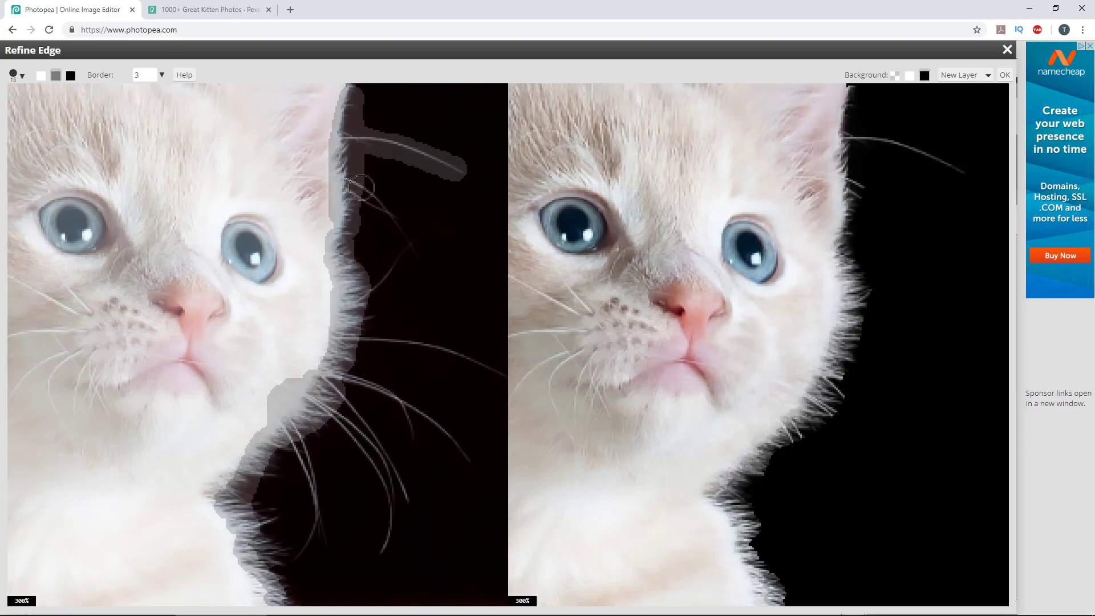
# Brush back the upper and lower whiskers and the lower chest fur.
pyautogui.moveTo(360, 176)
pyautogui.mouseDown()
pyautogui.moveTo(409, 237)
pyautogui.moveTo(399, 257)
pyautogui.mouseUp()
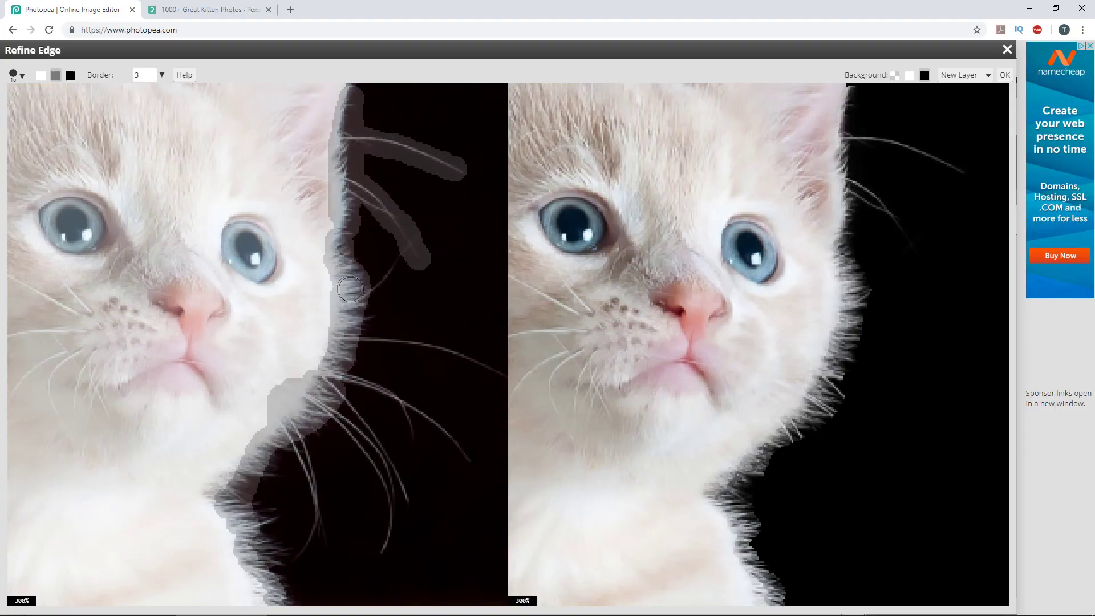
pyautogui.moveTo(359, 340)
pyautogui.mouseDown()
pyautogui.moveTo(462, 353)
pyautogui.moveTo(497, 371)
pyautogui.mouseUp()
pyautogui.moveTo(326, 363)
pyautogui.mouseDown()
pyautogui.moveTo(460, 458)
pyautogui.moveTo(353, 451)
pyautogui.mouseUp()
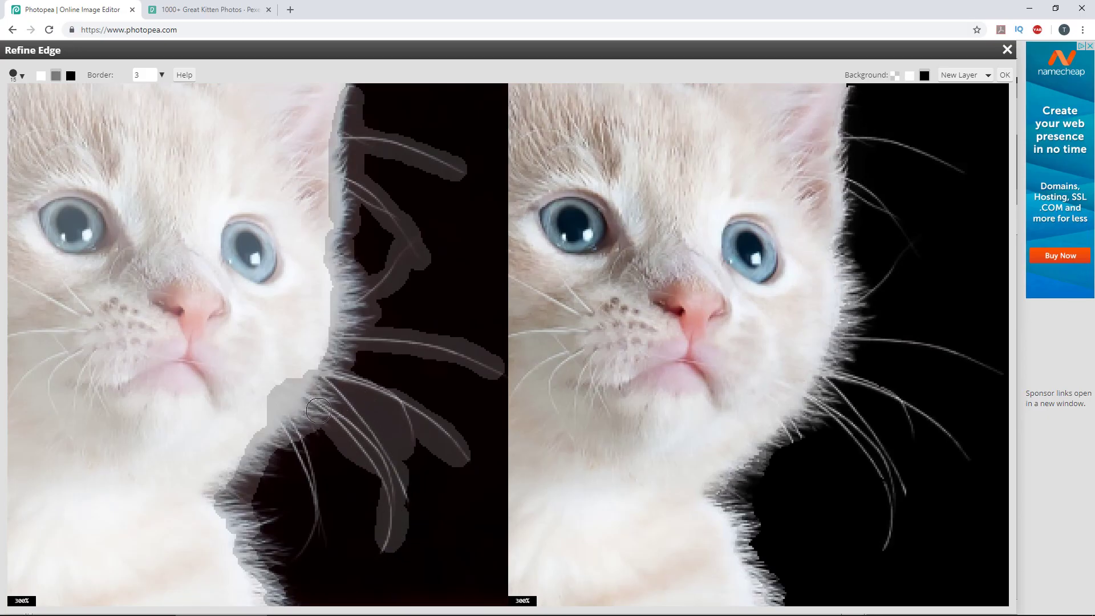
pyautogui.moveTo(296, 460)
pyautogui.mouseDown()
pyautogui.moveTo(313, 526)
pyautogui.moveTo(307, 556)
pyautogui.moveTo(309, 427)
pyautogui.mouseUp()
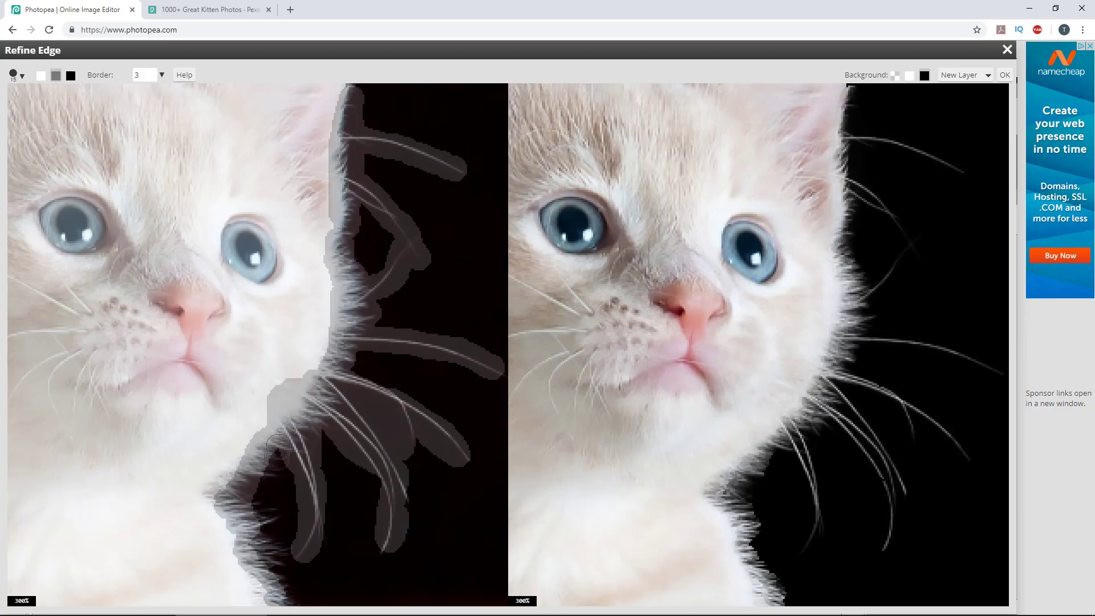
pyautogui.scroll(3, 376, 510)
pyautogui.moveTo(377, 510)
pyautogui.mouseDown()
pyautogui.moveTo(480, 531)
pyautogui.moveTo(505, 556)
pyautogui.mouseUp()
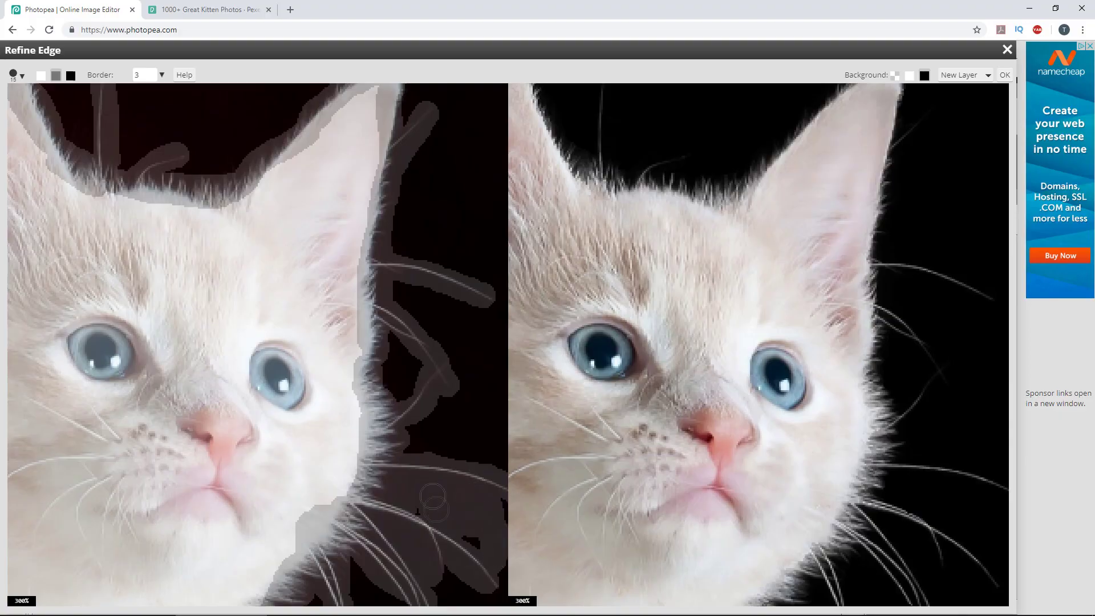
pyautogui.moveTo(432, 300)
pyautogui.mouseDown()
pyautogui.moveTo(447, 415)
pyautogui.moveTo(398, 403)
pyautogui.moveTo(409, 492)
pyautogui.moveTo(402, 197)
pyautogui.moveTo(425, 134)
pyautogui.moveTo(469, 283)
pyautogui.moveTo(476, 462)
pyautogui.moveTo(453, 582)
pyautogui.moveTo(456, 560)
pyautogui.mouseUp()
pyautogui.scroll(-3, 428, 509)
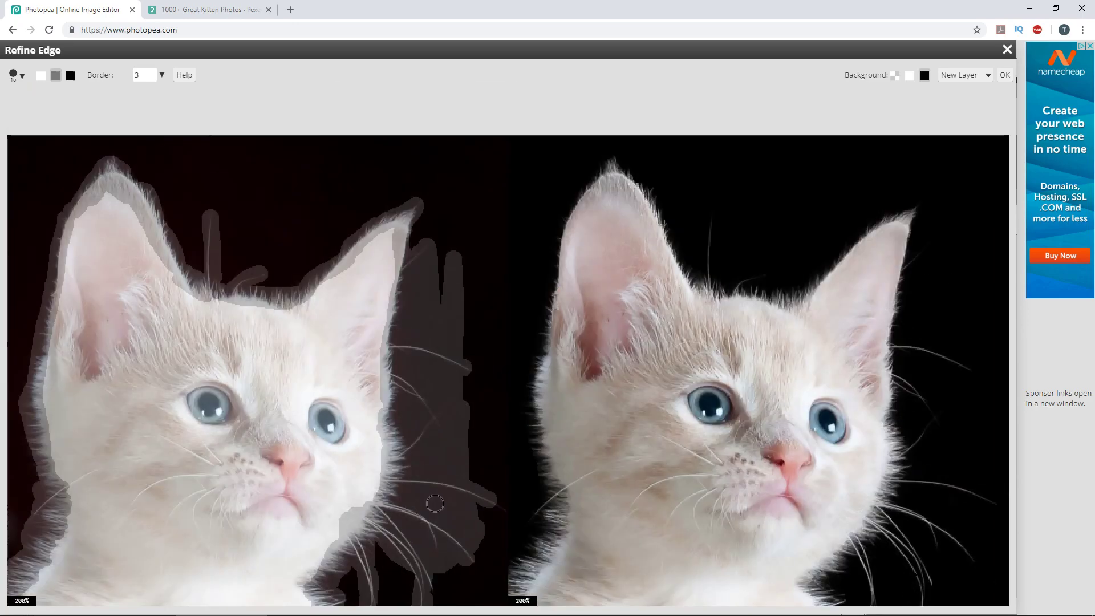
pyautogui.scroll(3, 330, 420)
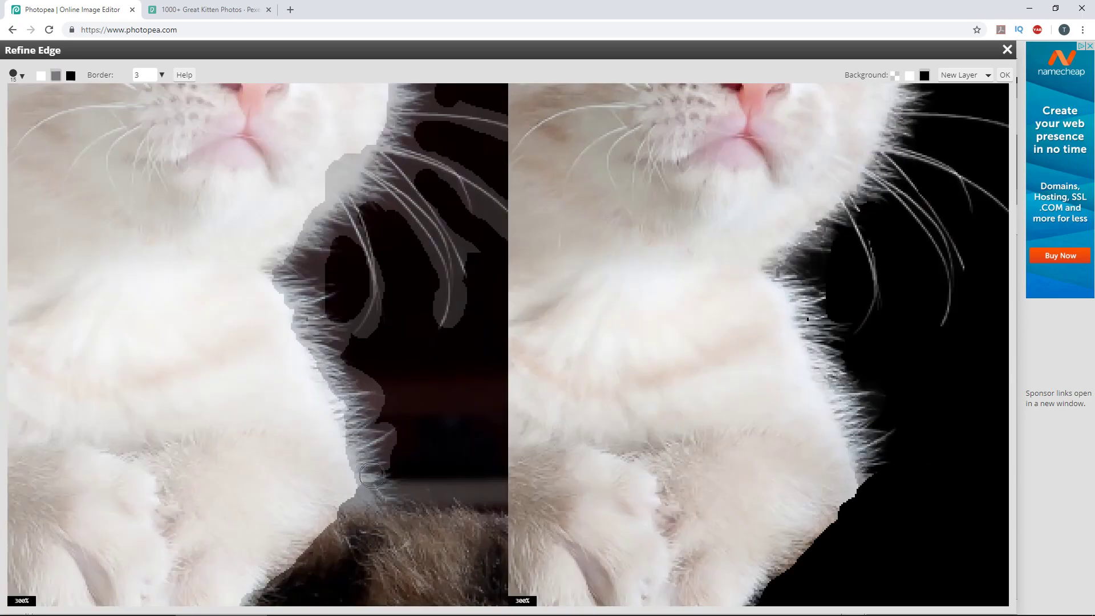
pyautogui.moveTo(387, 487); pyautogui.dragTo(383, 503)
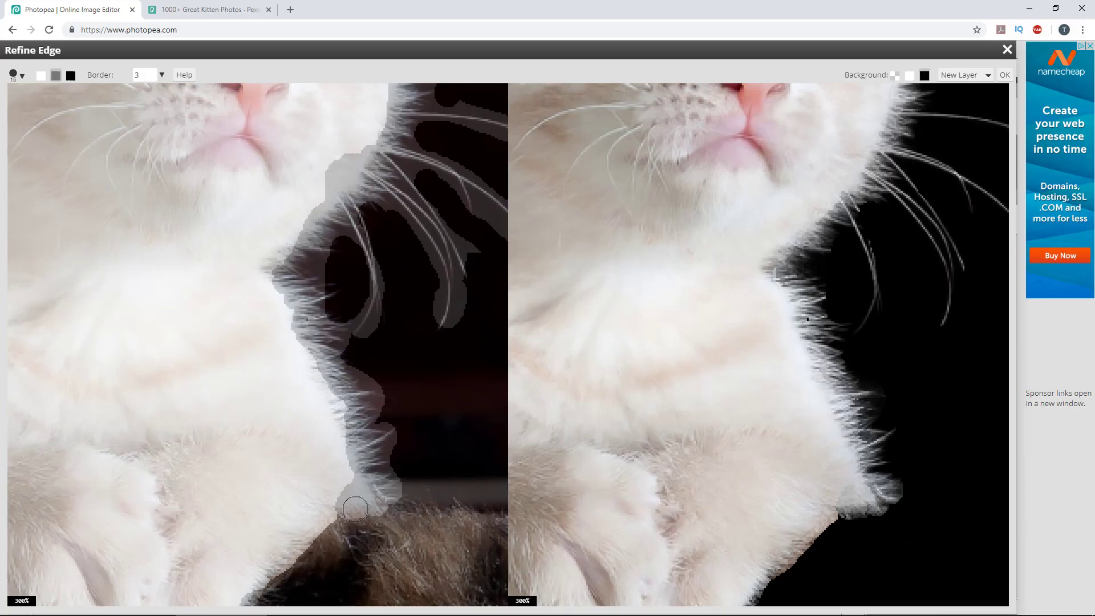
pyautogui.scroll(-3, 363, 272)
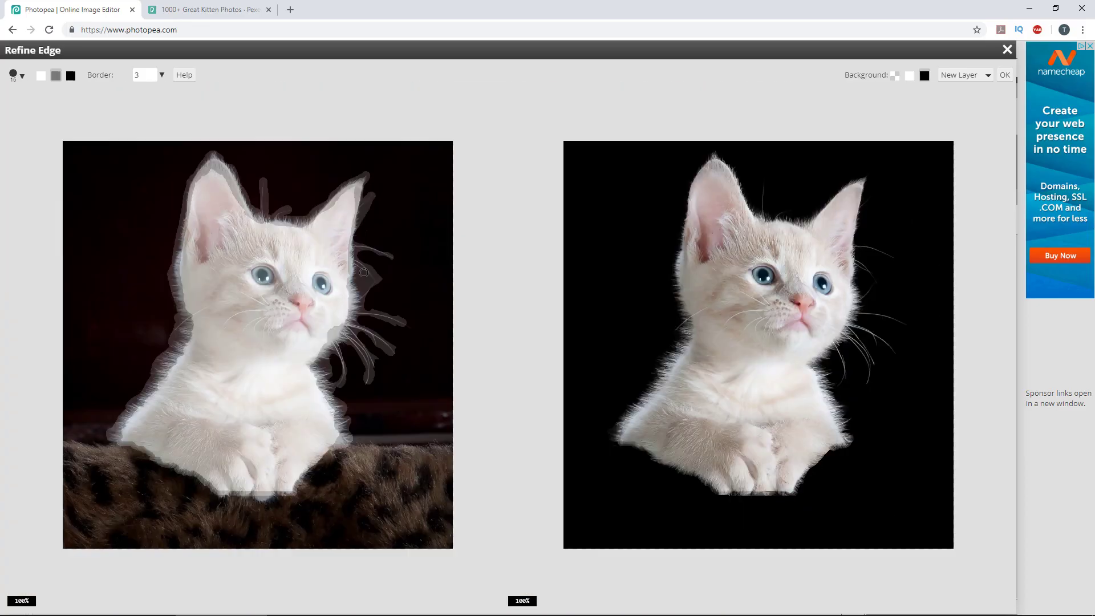
pyautogui.scroll(3, 363, 180)
pyautogui.scroll(-2, 100, 334)
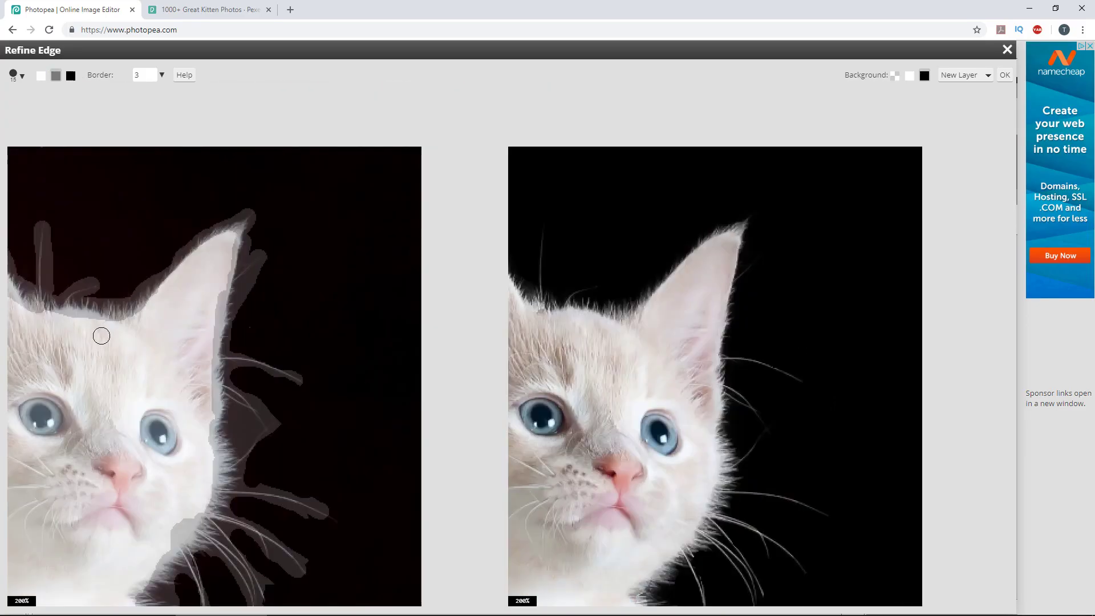
pyautogui.scroll(-1, 101, 335)
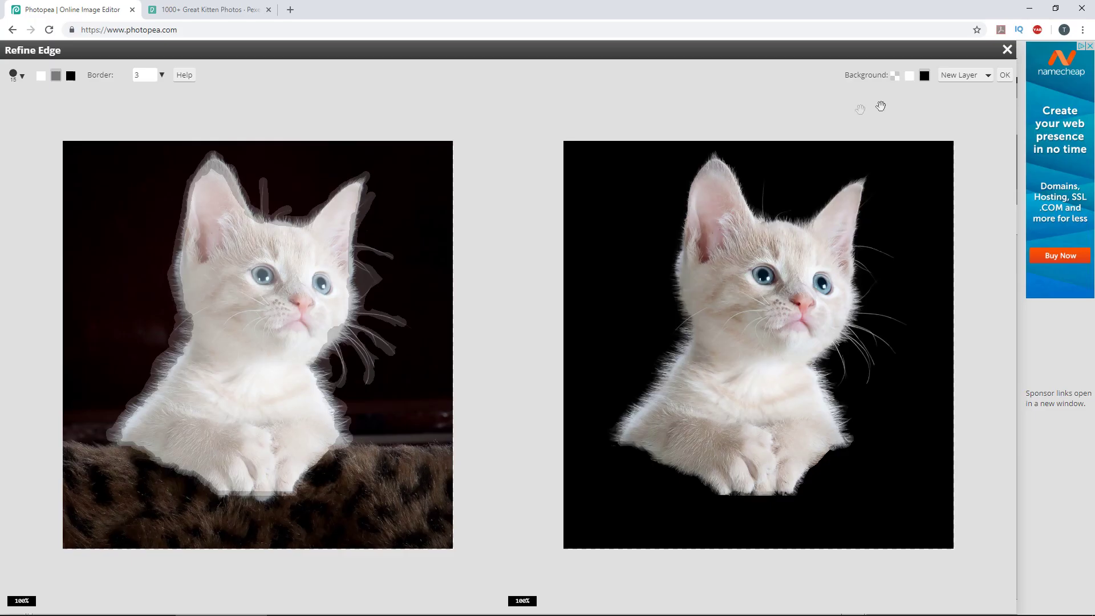
# Apply Refine Edge with output set to New Layer.
pyautogui.click(980, 83)
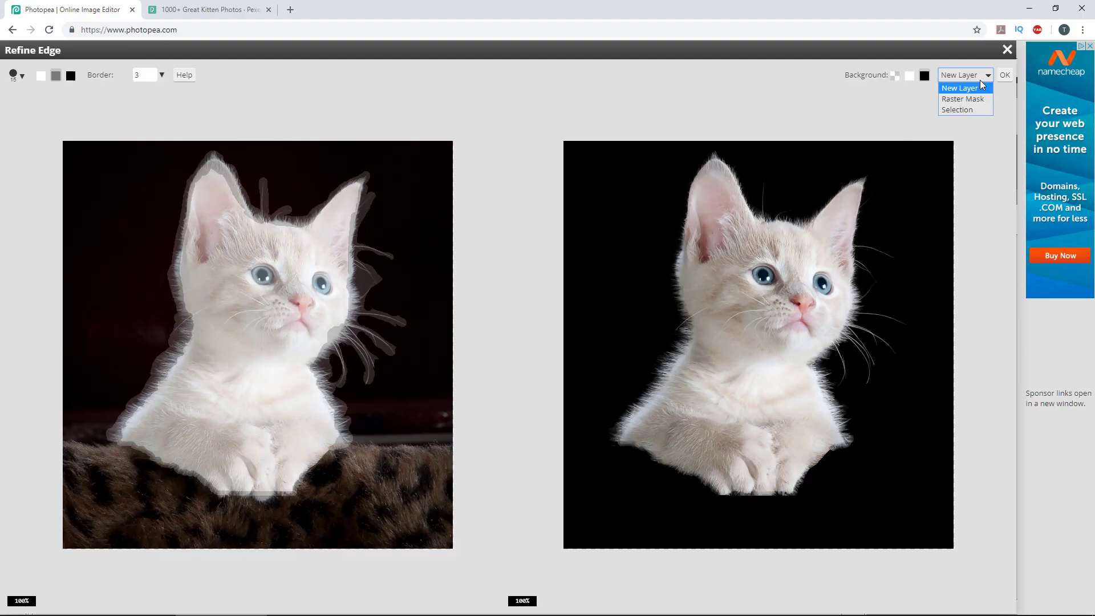
pyautogui.click(981, 81)
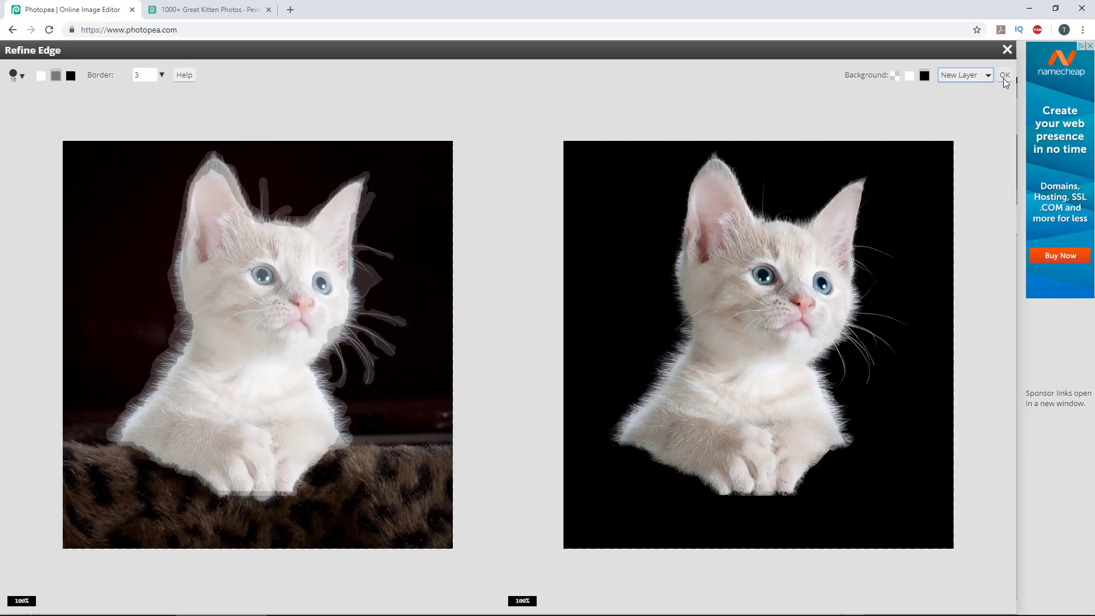
pyautogui.click(1004, 75)
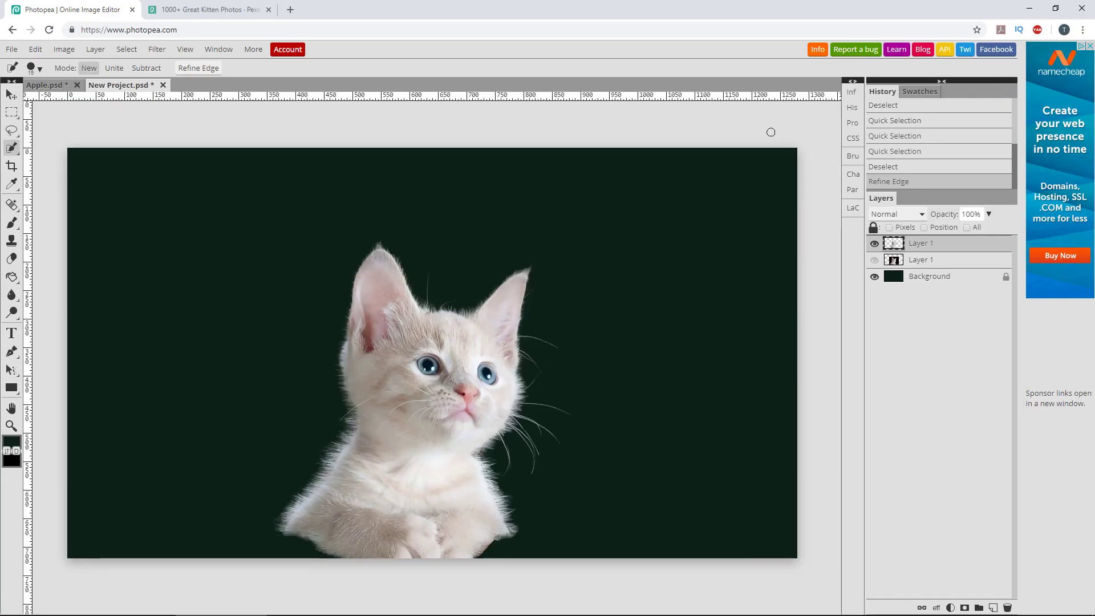
# Drag the cut-out kitten slightly down and to the left.
pyautogui.click(10, 94)
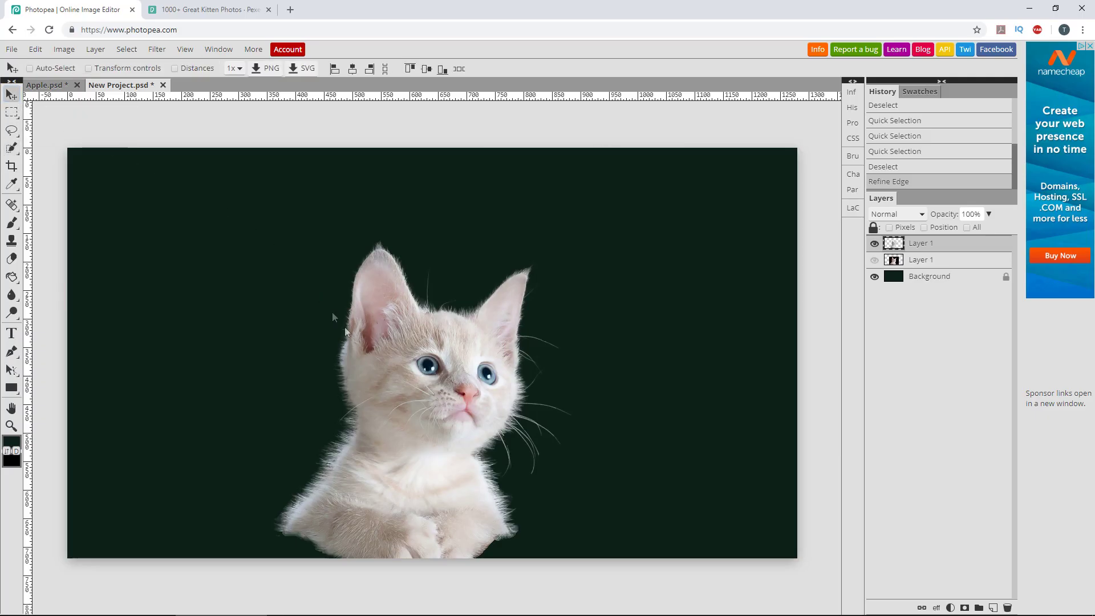
pyautogui.moveTo(390, 388)
pyautogui.mouseDown()
pyautogui.moveTo(385, 404)
pyautogui.moveTo(370, 403)
pyautogui.moveTo(378, 409)
pyautogui.moveTo(379, 399)
pyautogui.mouseUp()
pyautogui.moveTo(379, 399); pyautogui.dragTo(375, 403)
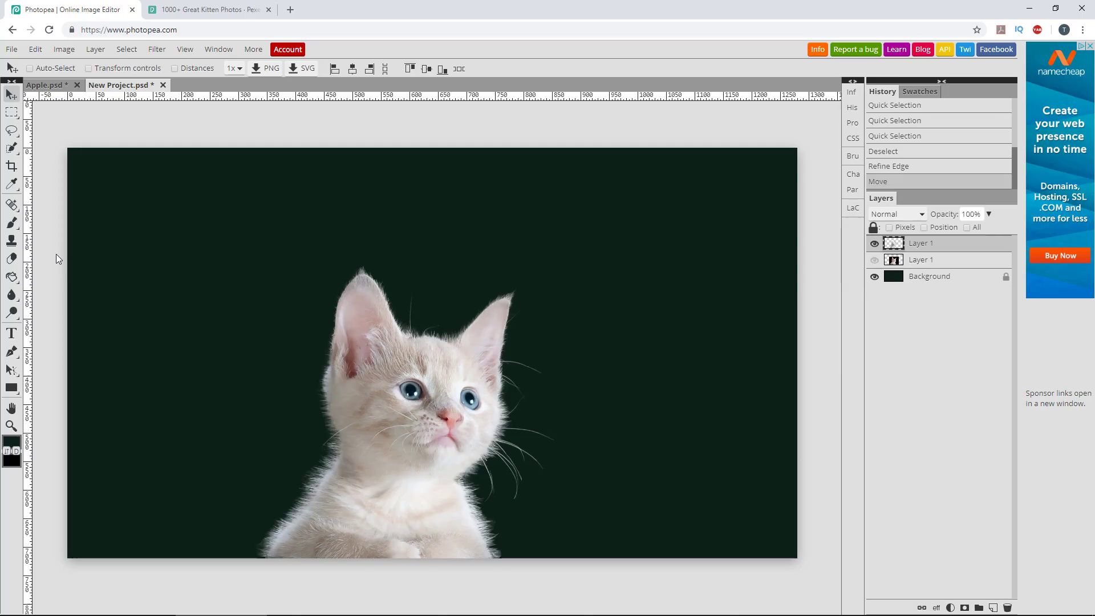
pyautogui.click(54, 86)
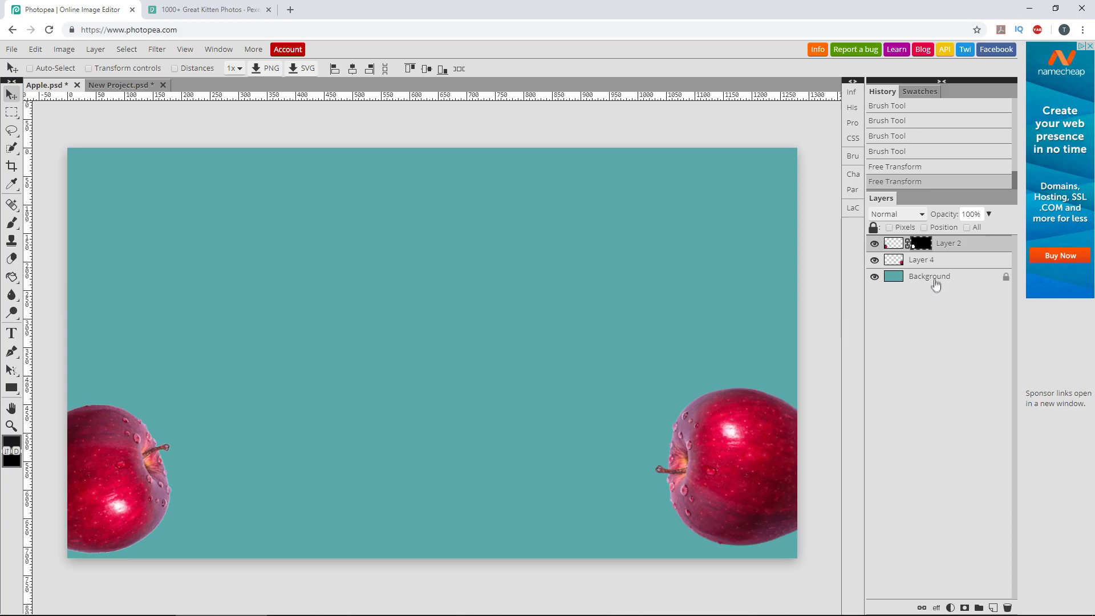
# Duplicate the apple layer (Layer 4) into New Project.psd.
pyautogui.click(927, 264)
pyautogui.rightClick(927, 264)
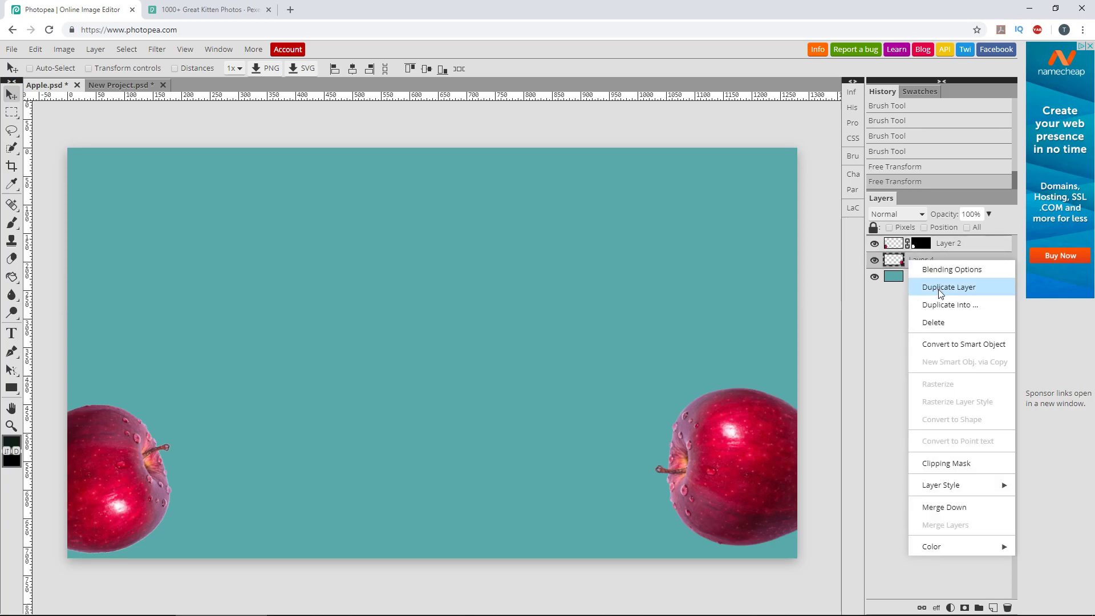
pyautogui.click(940, 304)
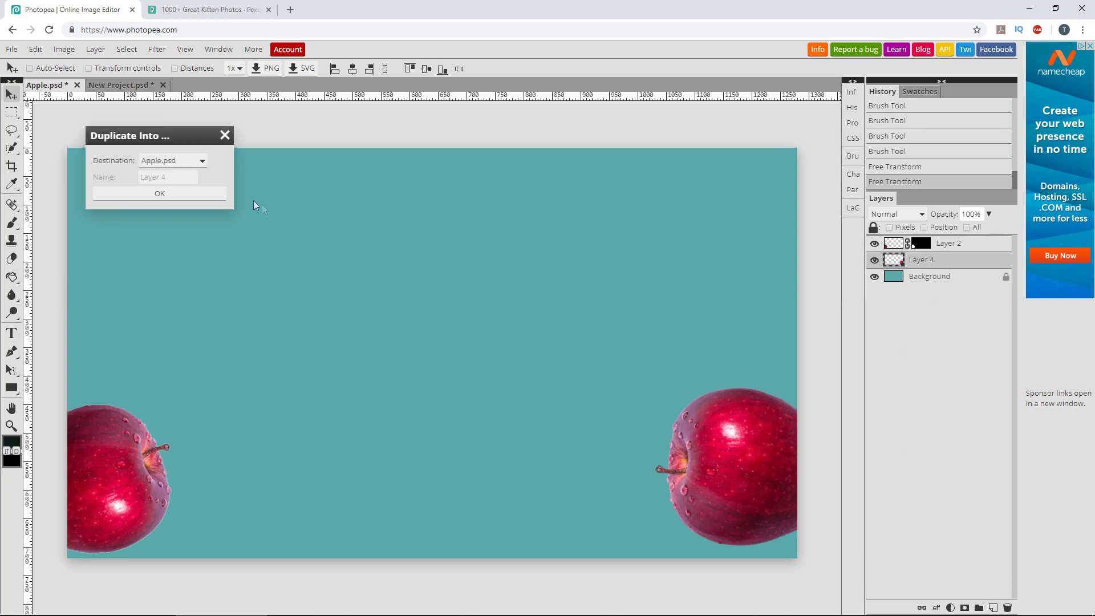
pyautogui.click(168, 162)
pyautogui.click(173, 183)
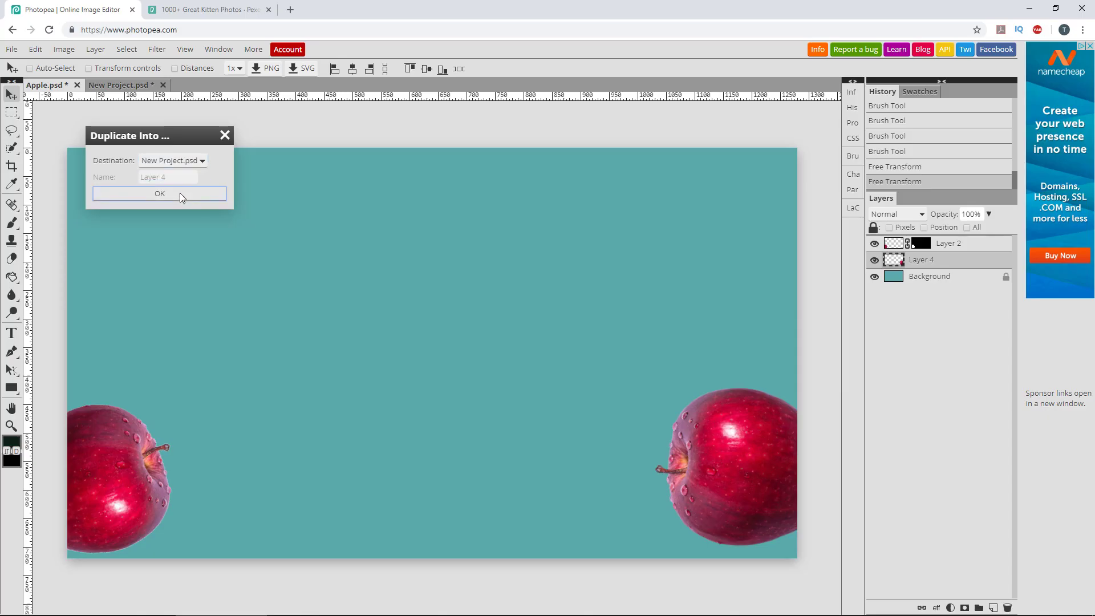
pyautogui.click(180, 194)
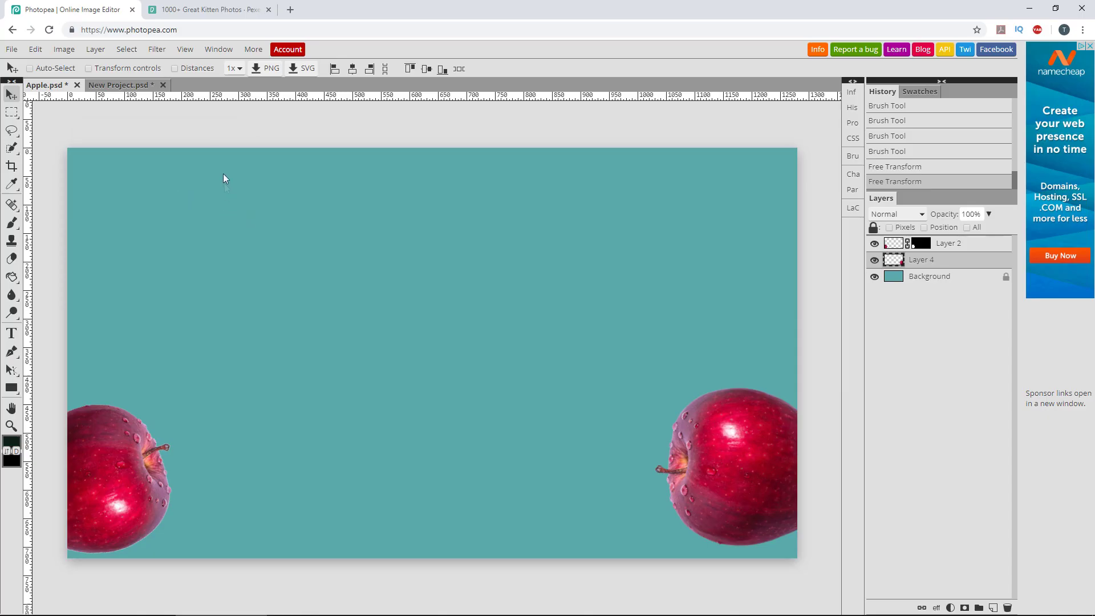
# Position the duplicated apple at the top right of the kitten canvas.
pyautogui.click(123, 83)
pyautogui.moveTo(726, 454); pyautogui.dragTo(715, 197)
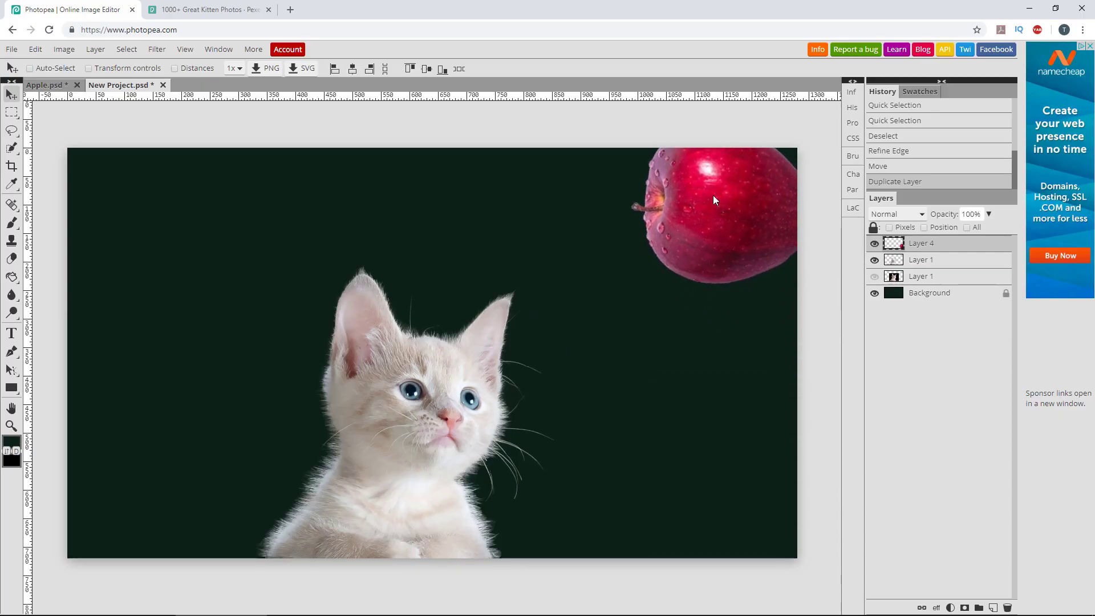
pyautogui.moveTo(713, 196); pyautogui.dragTo(708, 202)
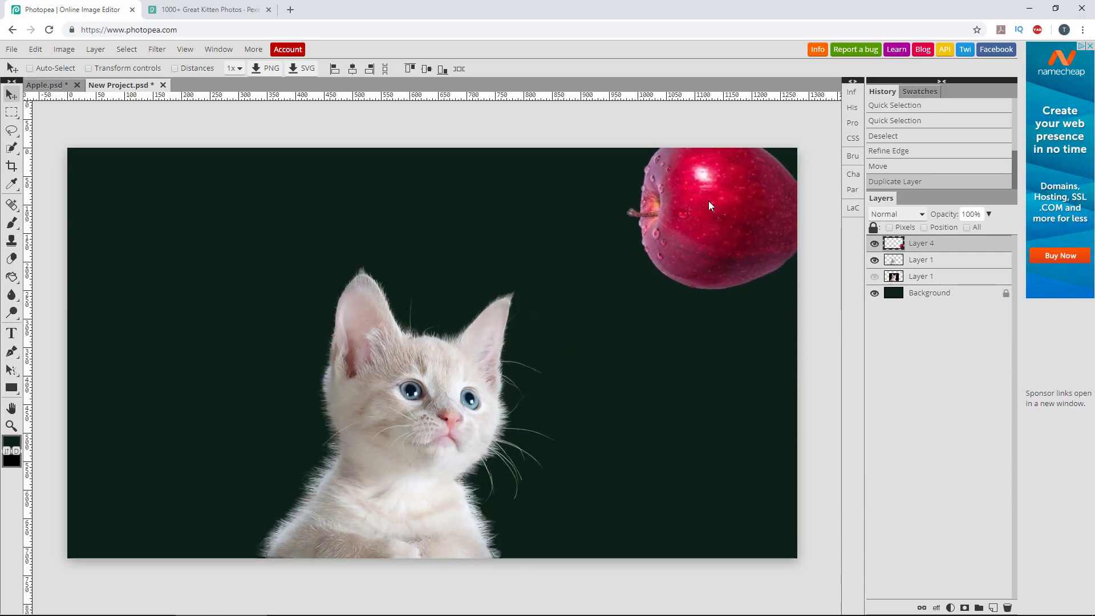
pyautogui.click(195, 10)
# Search Pexels for 'moon landing' in place of 'kitten'.
pyautogui.click(13, 168)
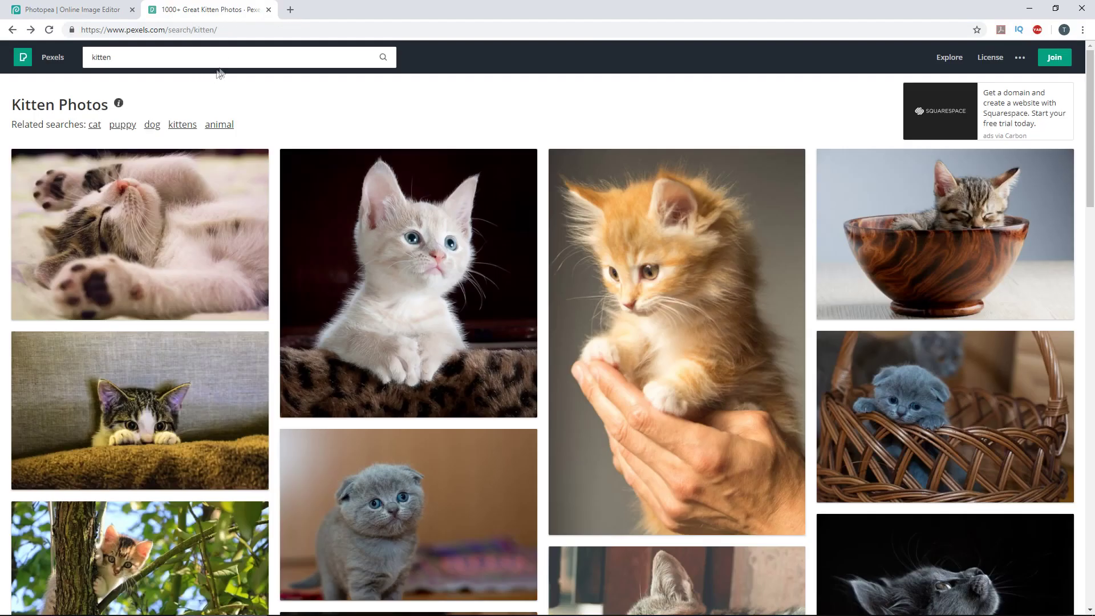
pyautogui.click(126, 56)
pyautogui.doubleClick(126, 56)
pyautogui.write('mo')
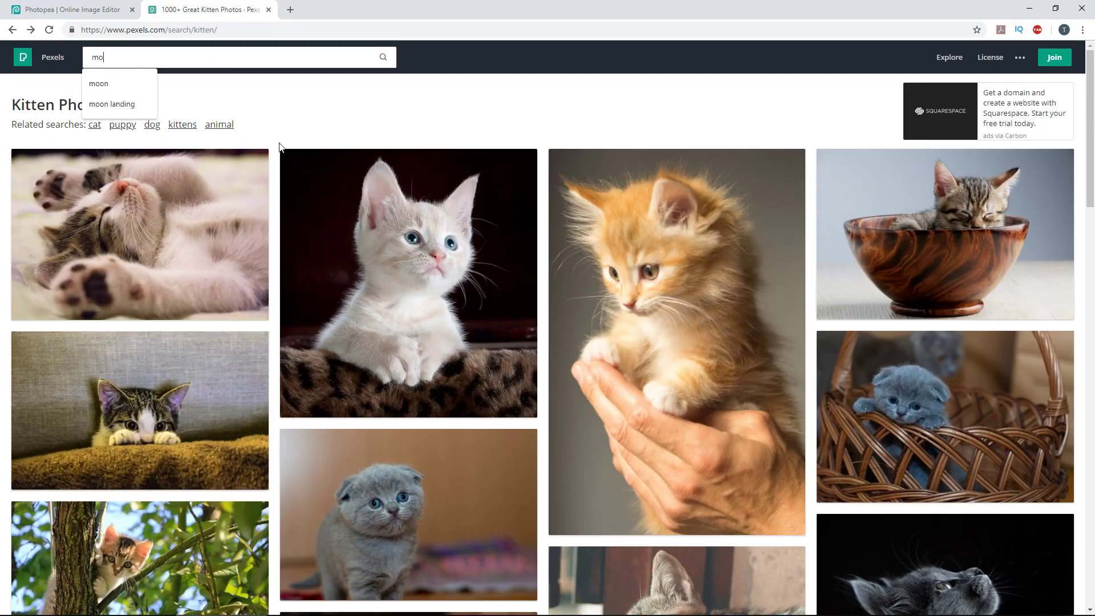
pyautogui.write('on landing')
pyautogui.press('Return')
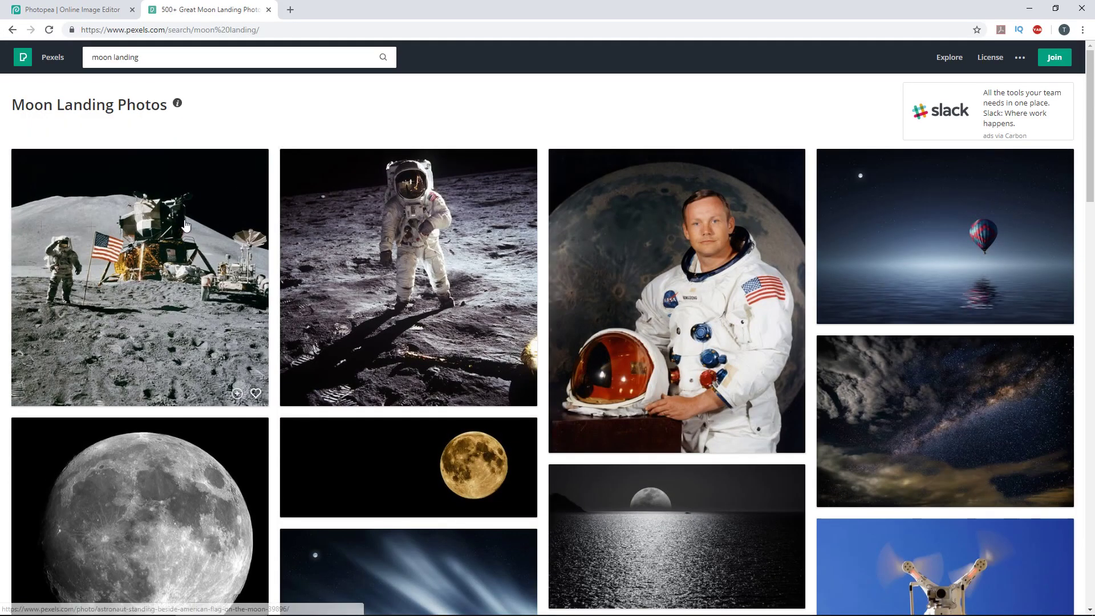
# Copy the first result, the astronaut-beside-the-flag photo.
pyautogui.click(187, 226)
pyautogui.rightClick(413, 195)
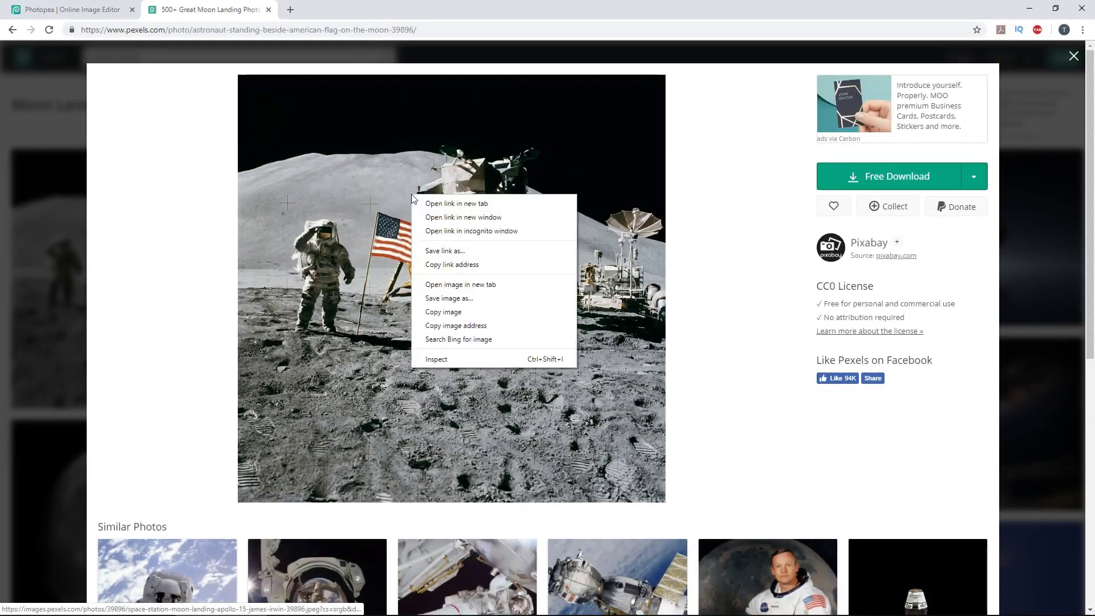
pyautogui.click(454, 312)
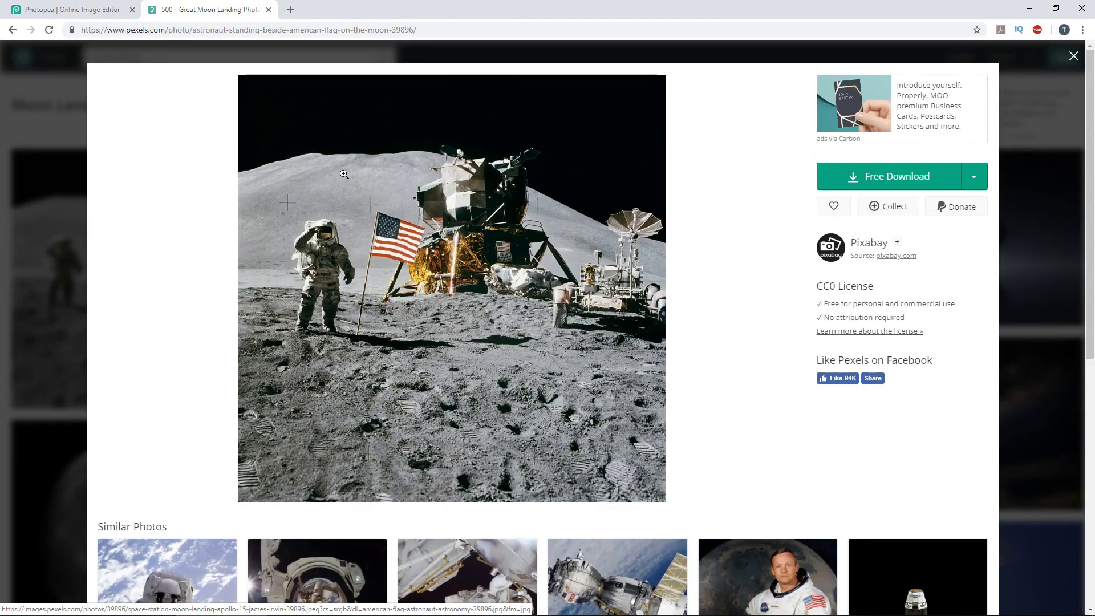
pyautogui.click(84, 9)
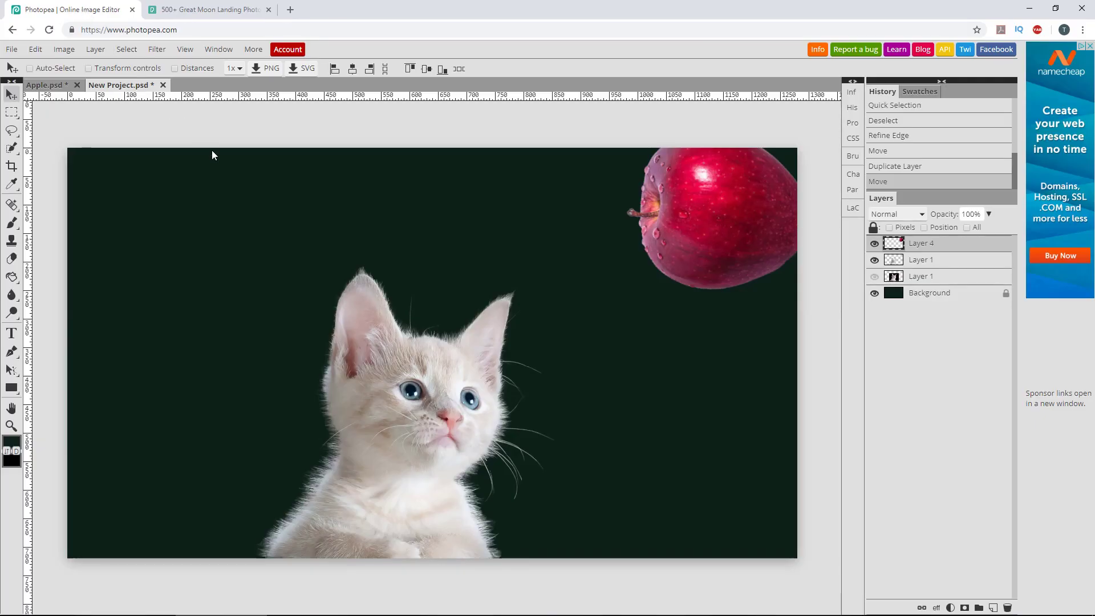
# Paste the moon landing photo, shift it up-left, and place its layer just above Background.
pyautogui.hotkey('ctrl', 'v')
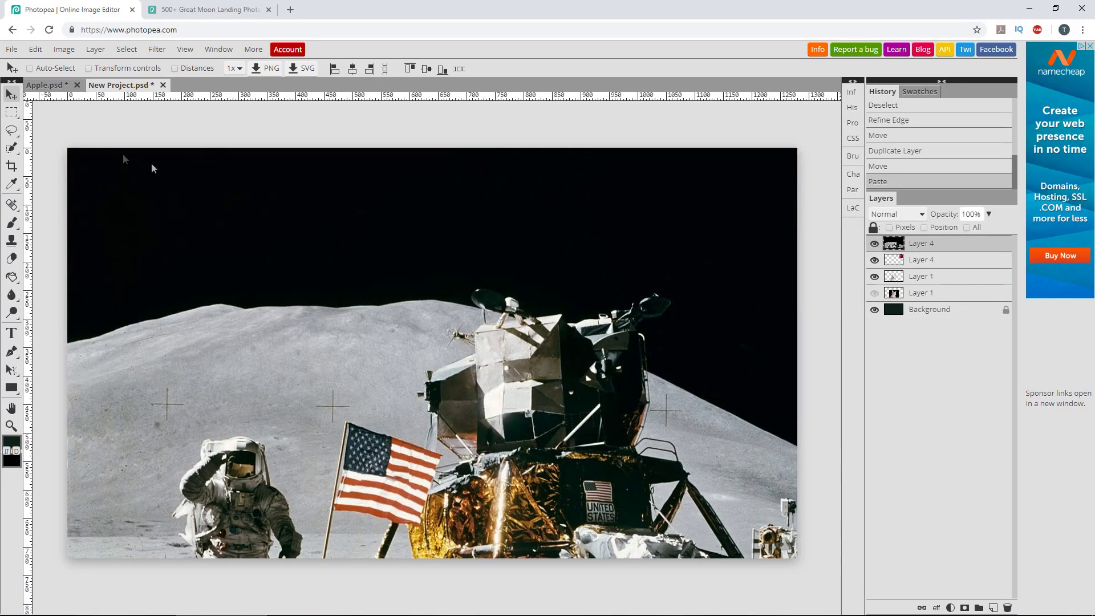
pyautogui.moveTo(408, 503)
pyautogui.mouseDown()
pyautogui.moveTo(349, 288)
pyautogui.moveTo(319, 255)
pyautogui.mouseUp()
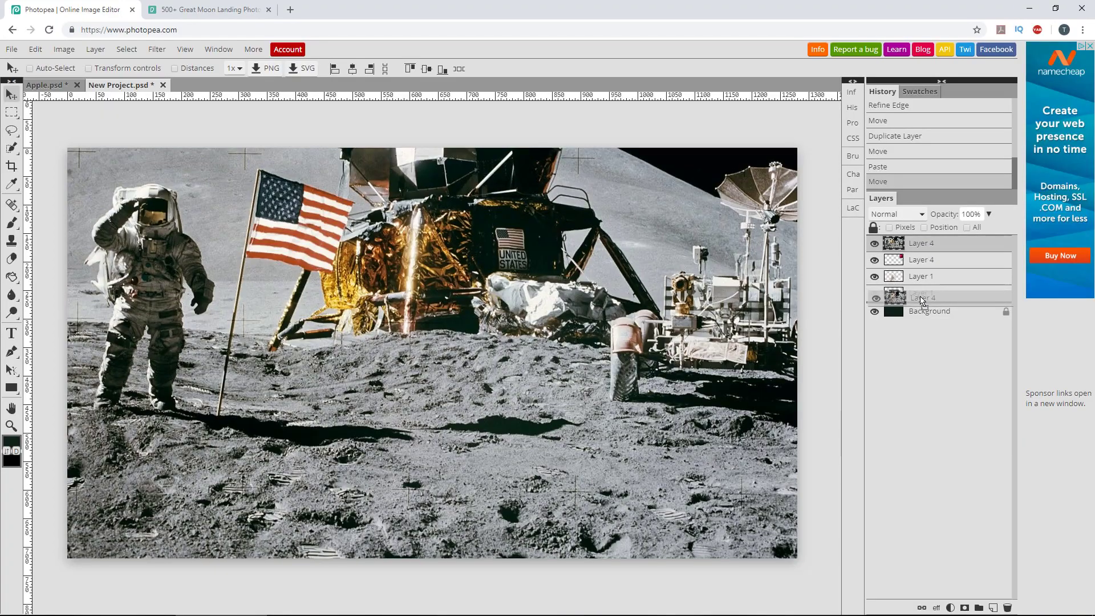
pyautogui.moveTo(931, 246); pyautogui.dragTo(920, 299)
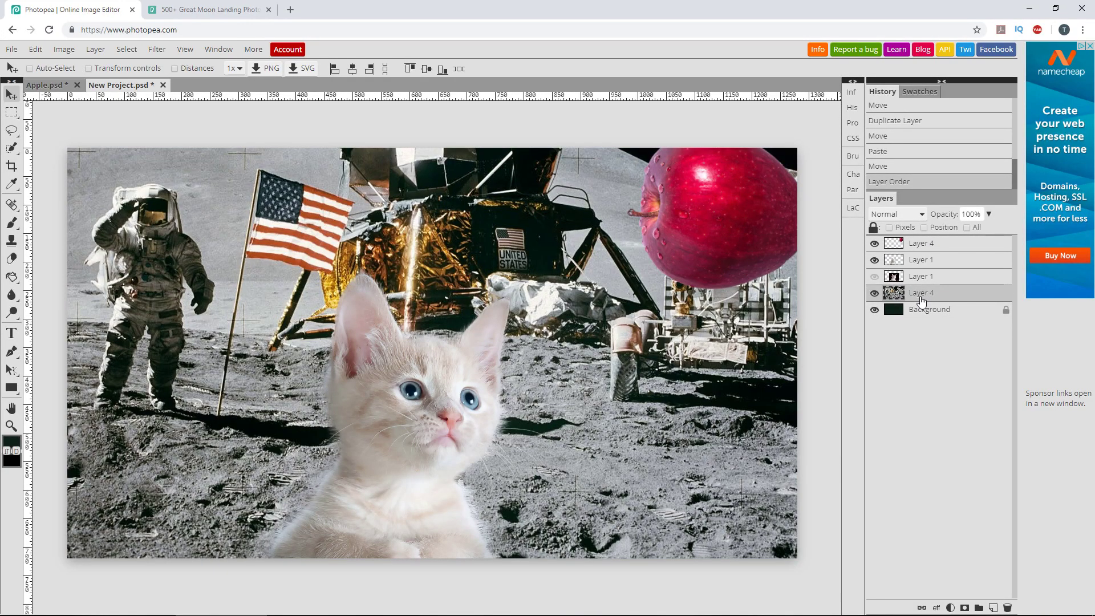
pyautogui.click(927, 247)
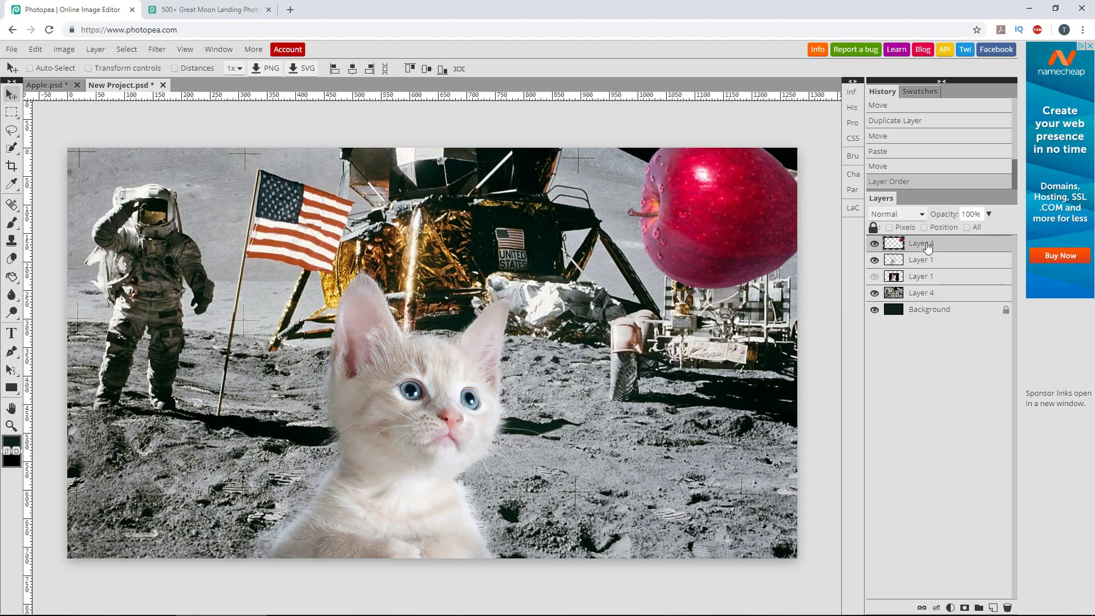
# Add a black Solid Color fill layer above the apple and set its blend mode to Color.
pyautogui.click(951, 608)
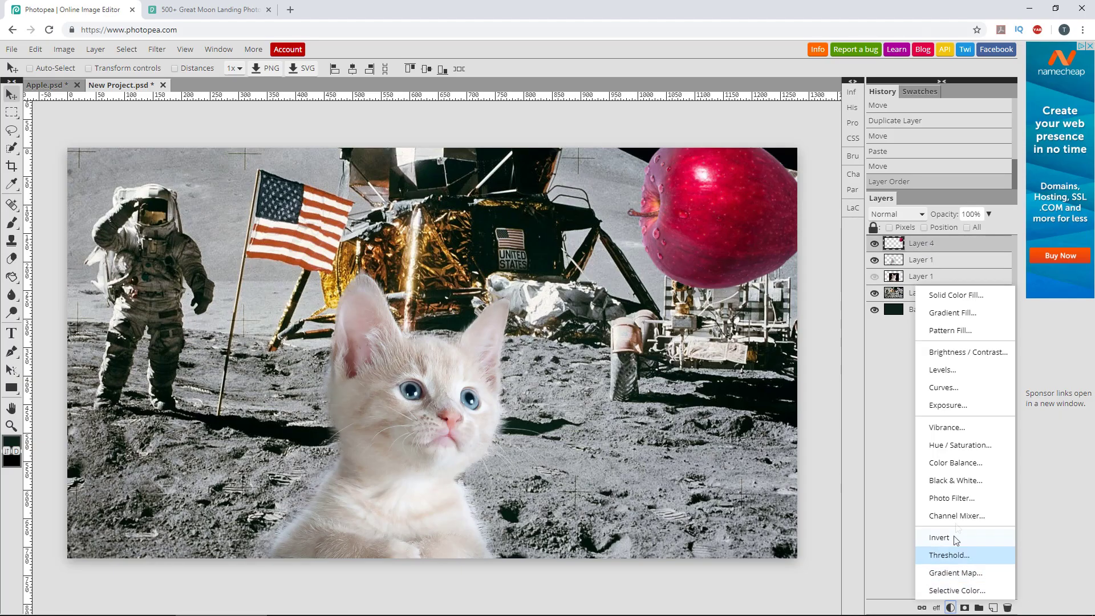
pyautogui.click(959, 295)
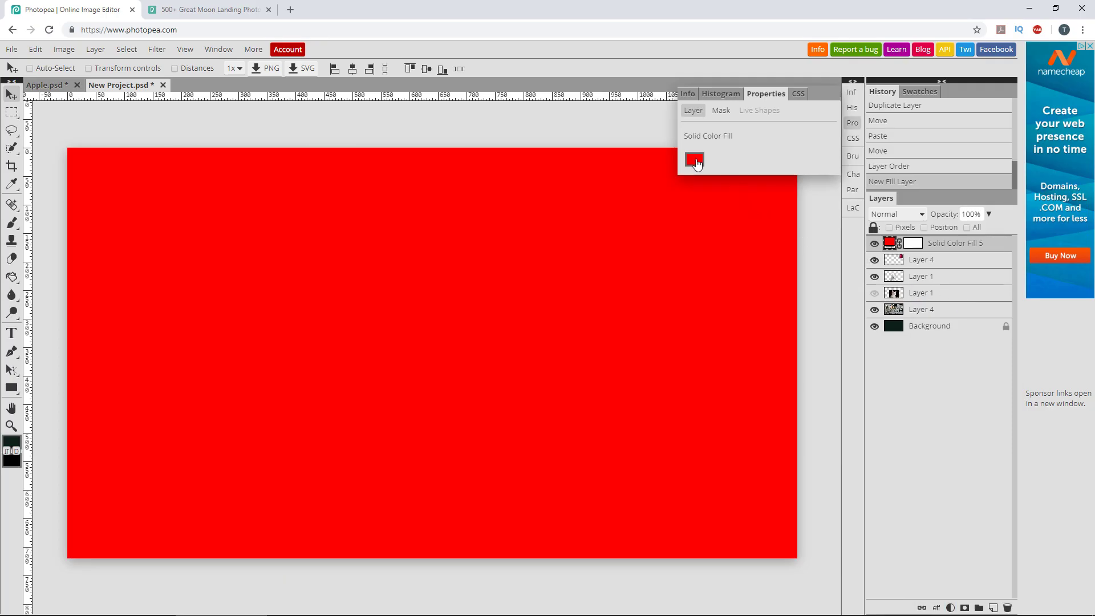
pyautogui.click(696, 162)
pyautogui.moveTo(202, 245); pyautogui.dragTo(57, 314)
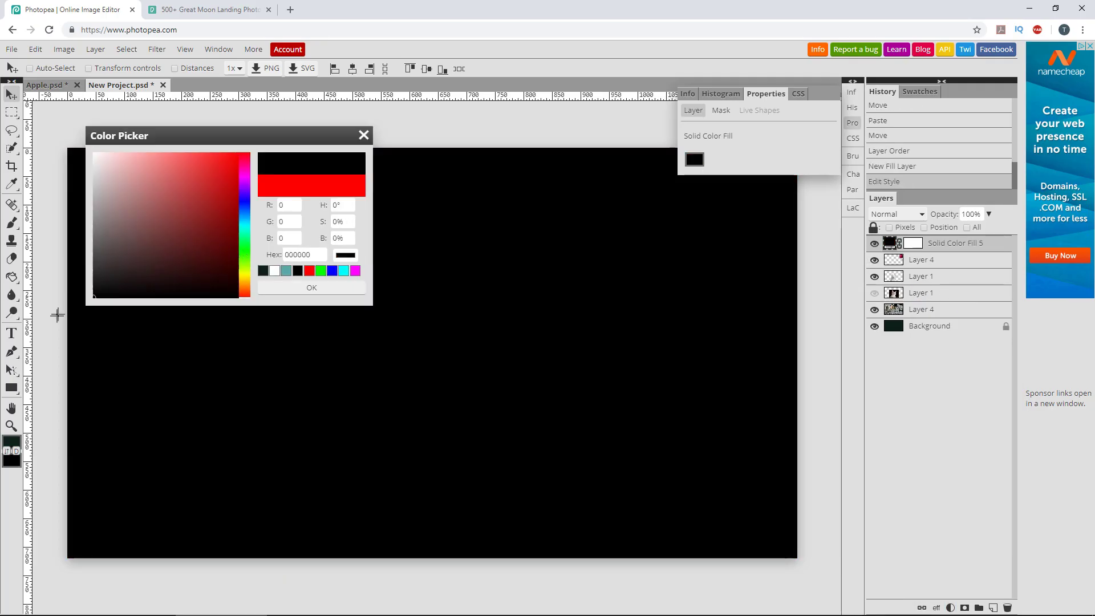
pyautogui.click(279, 292)
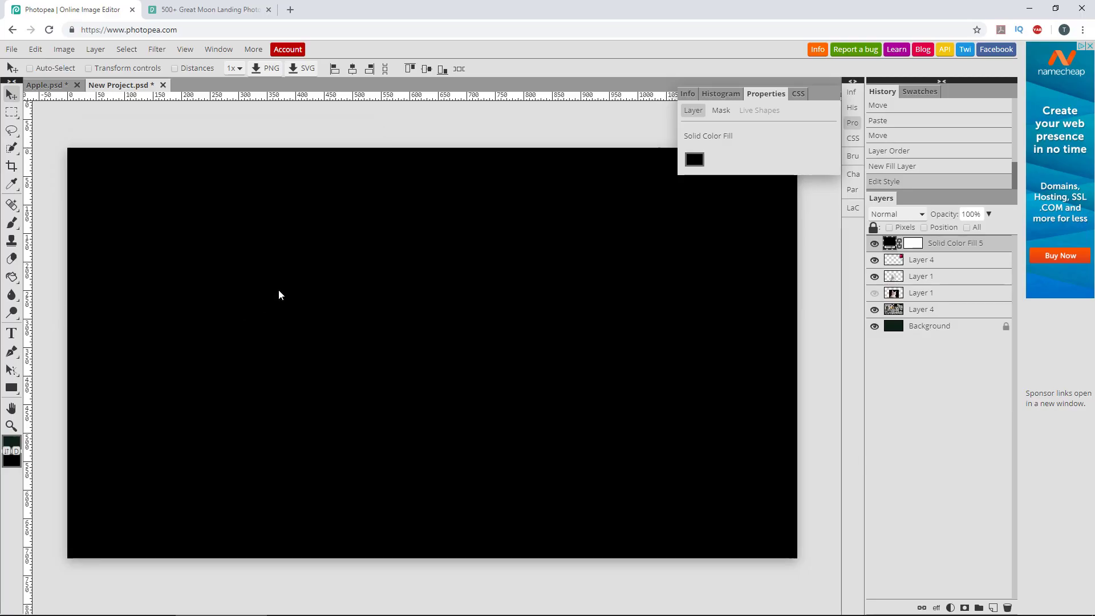
pyautogui.click(917, 215)
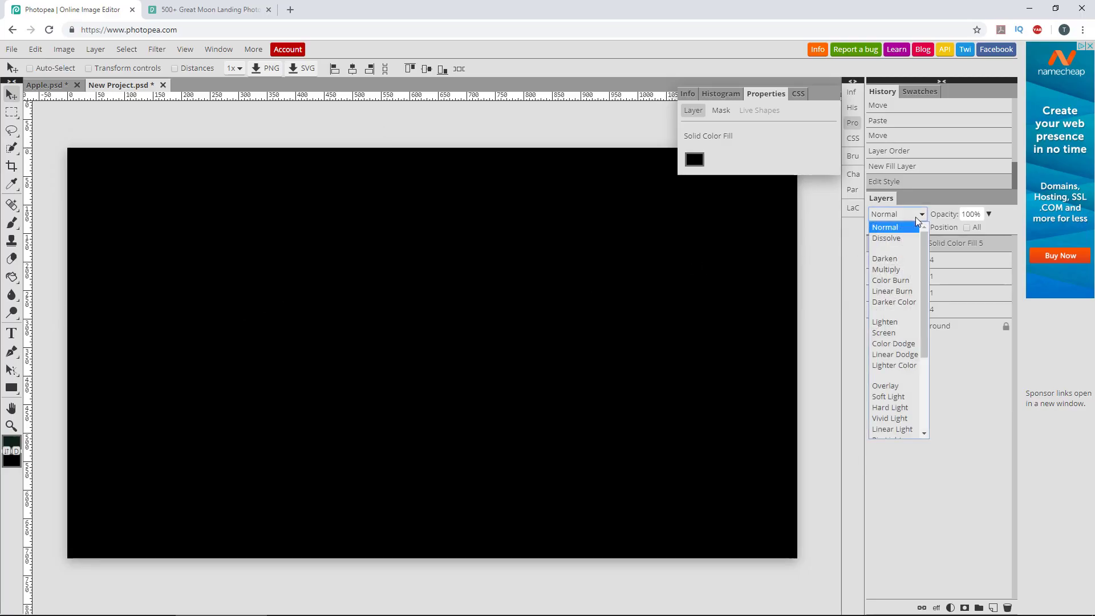
pyautogui.scroll(-2, 890, 326)
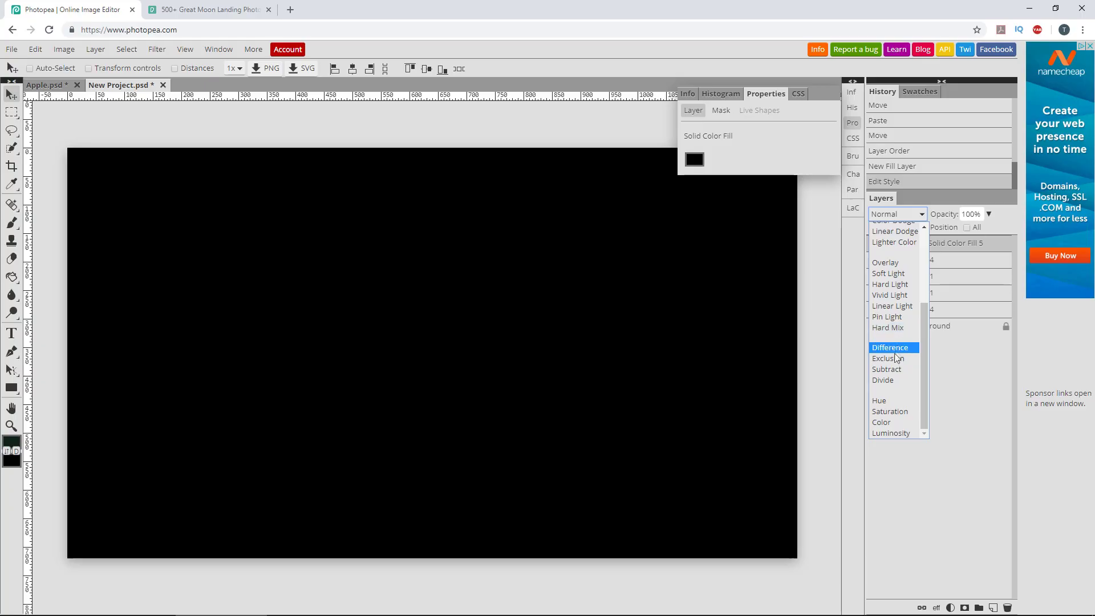
pyautogui.click(893, 423)
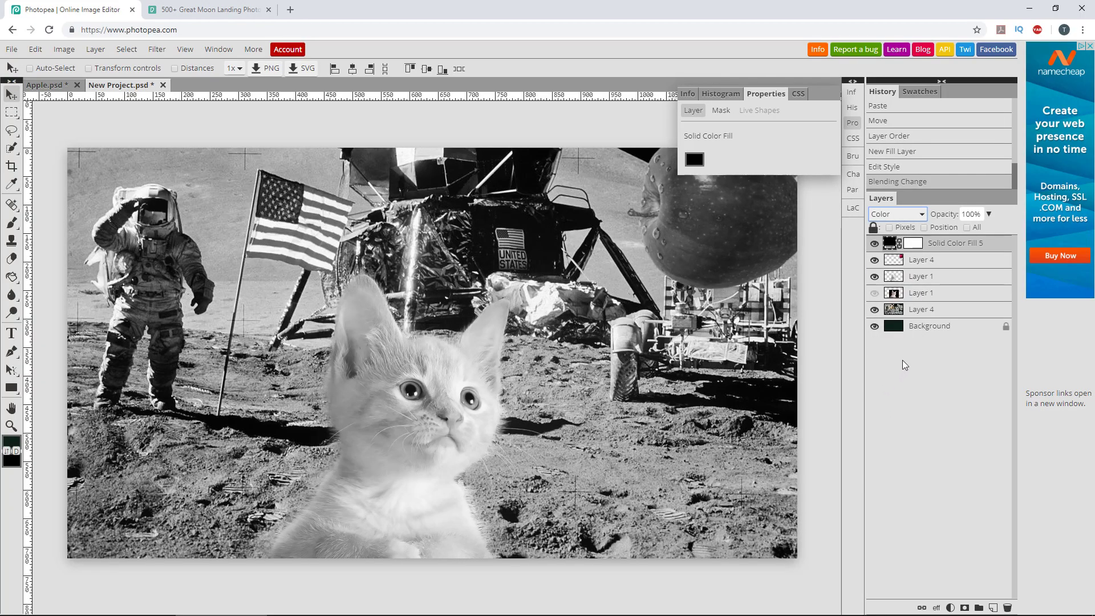
# Set the black Color-mode fill layer's opacity to 75% in the Layers panel.
pyautogui.click(988, 214)
pyautogui.moveTo(992, 234); pyautogui.dragTo(978, 235)
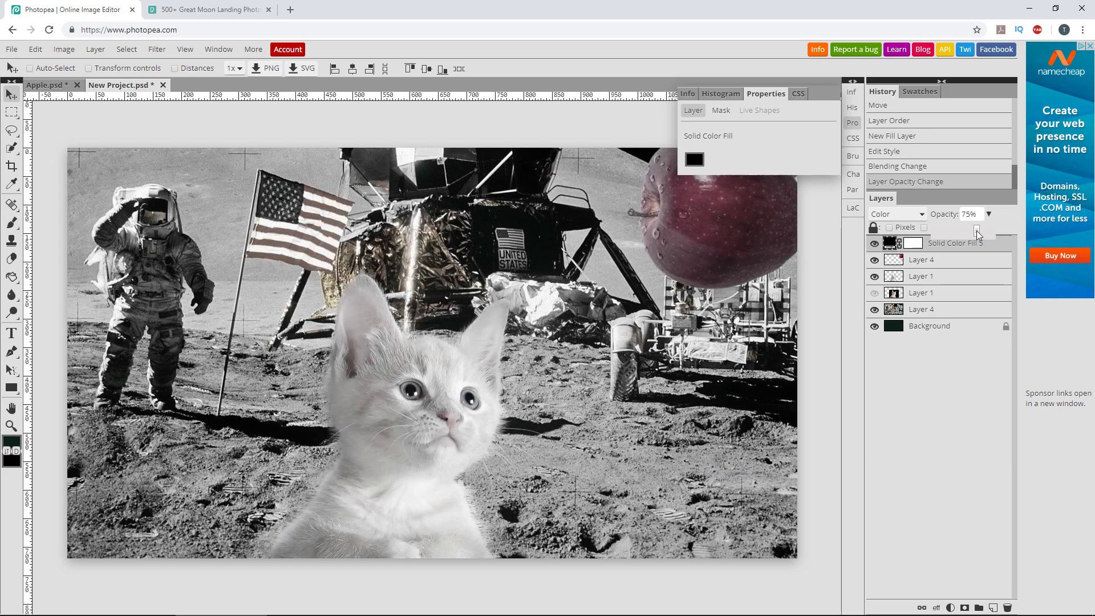
pyautogui.click(852, 122)
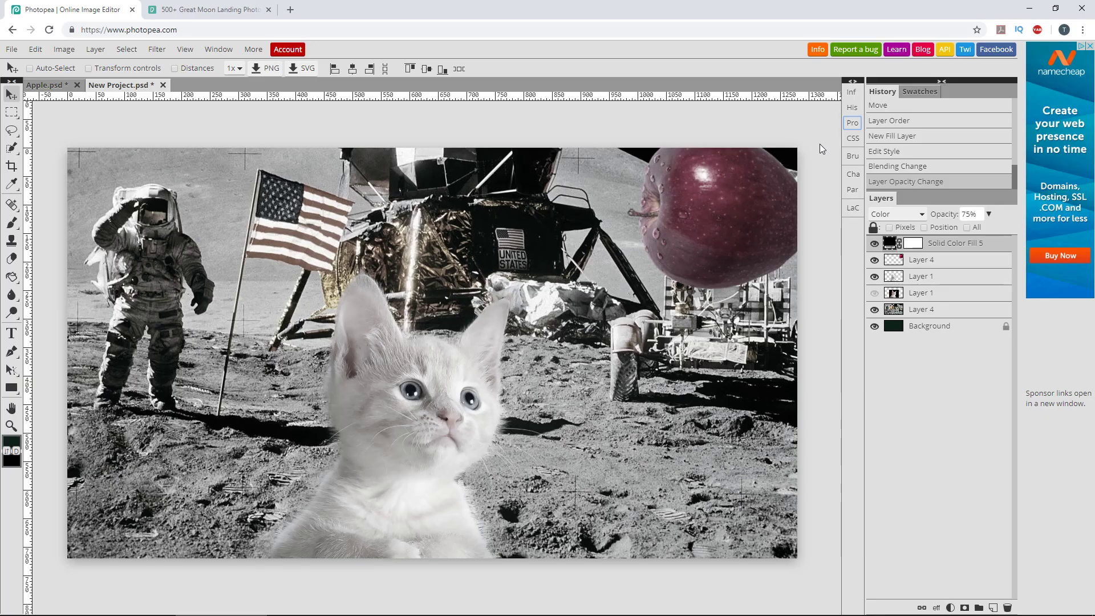